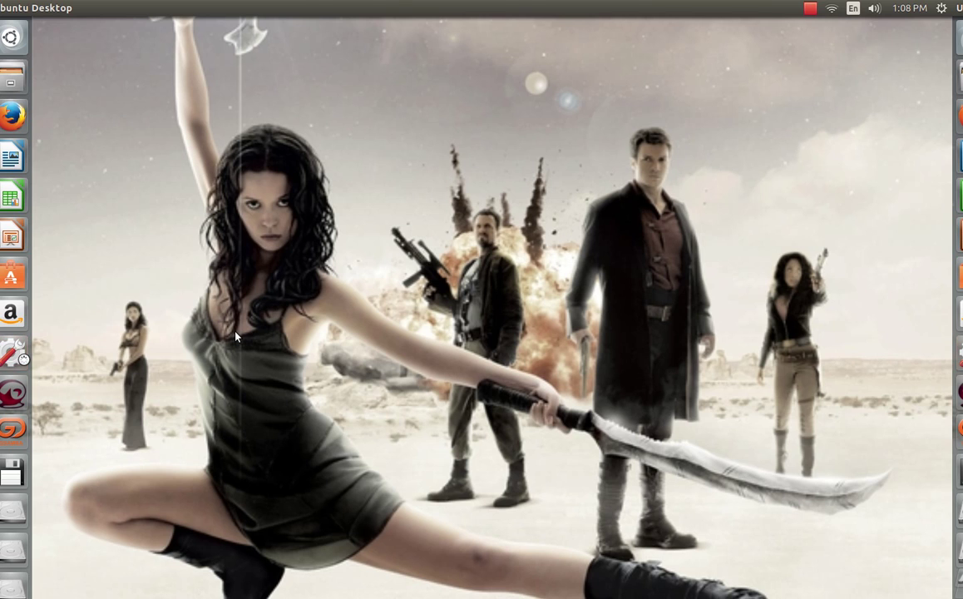
Check the Dash online search results option in the system's Security & Privacy settings and close the settings window.
left_click(13, 353)
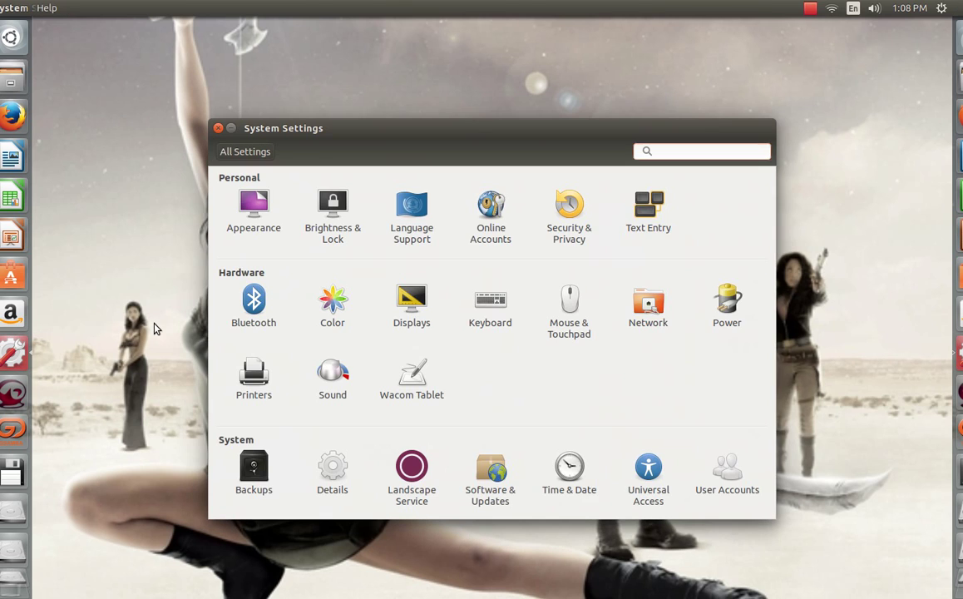
left_click(569, 232)
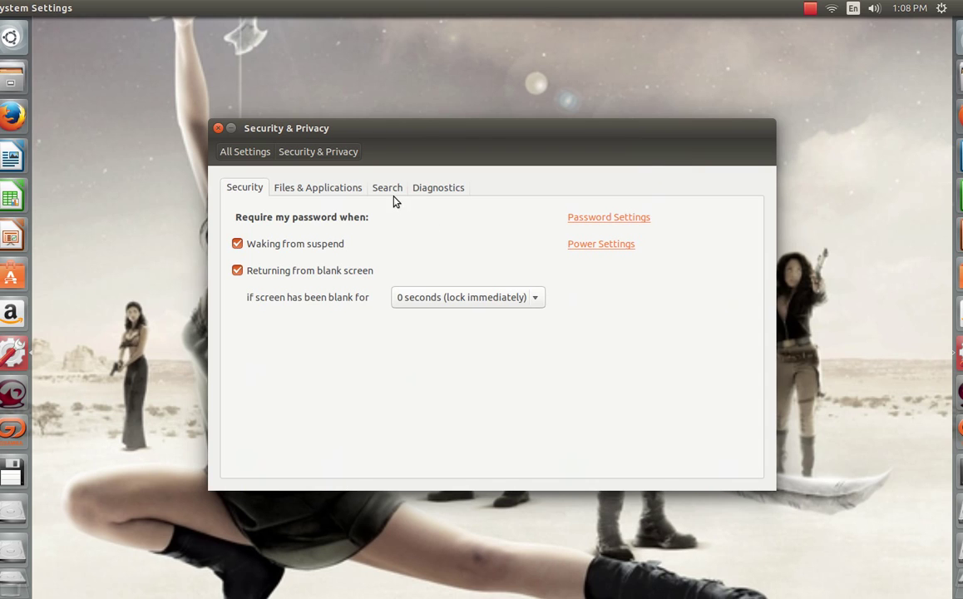
left_click(395, 197)
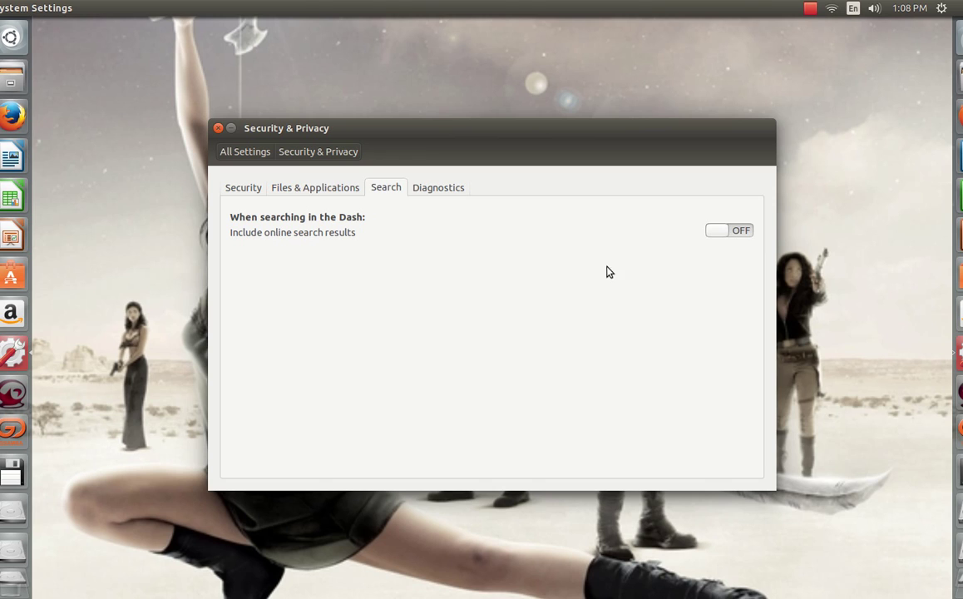
left_click(218, 129)
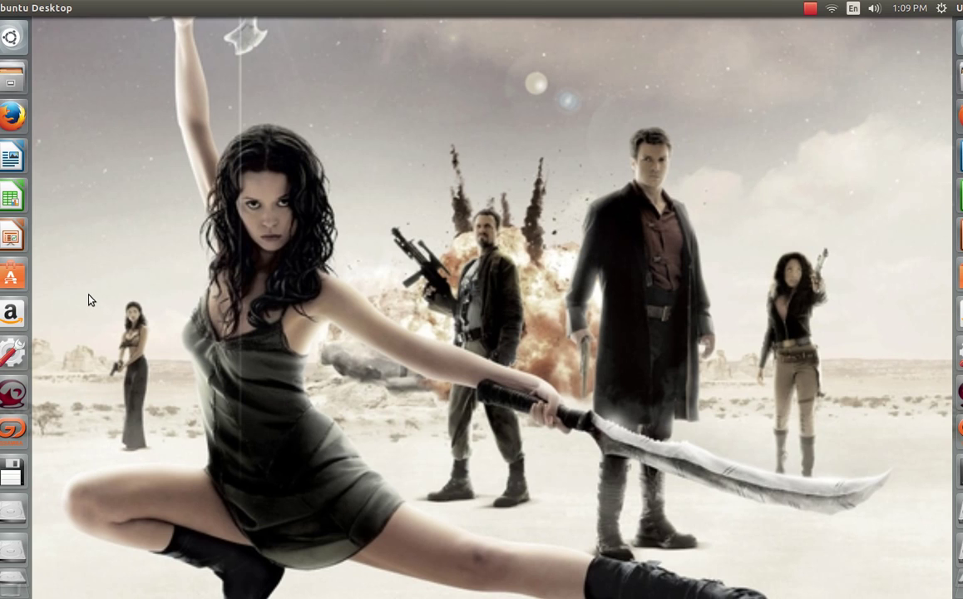
Search Ubuntu Software Center for samba, examine the SMB/CIFS file, print, and login server entry, and close the software center.
left_click(13, 276)
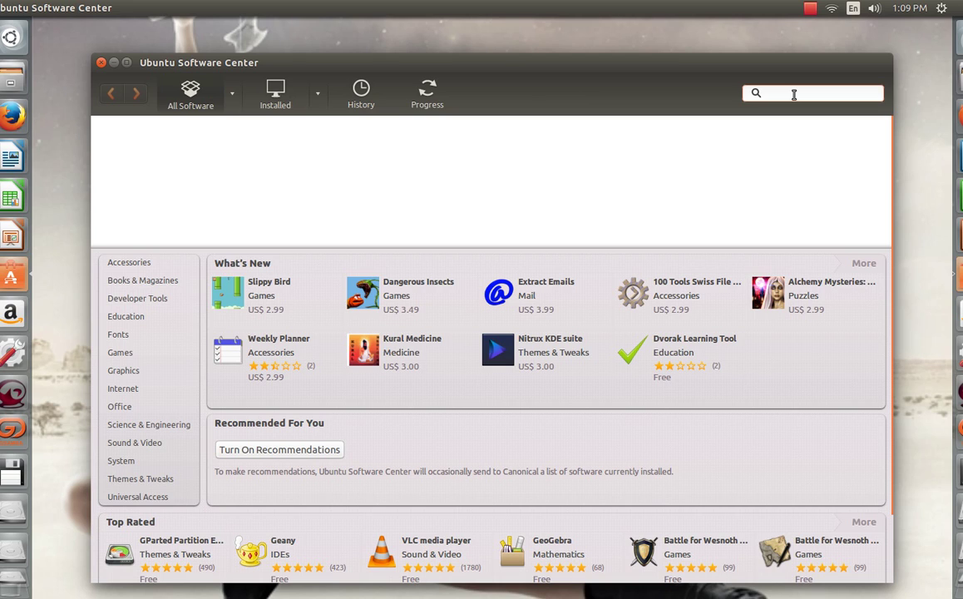
type("samba")
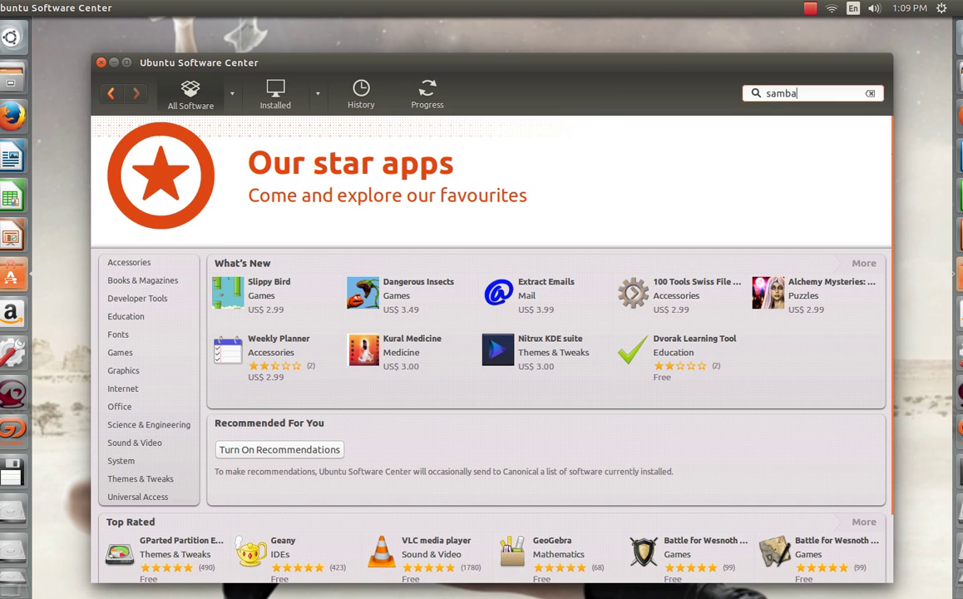
key("Return")
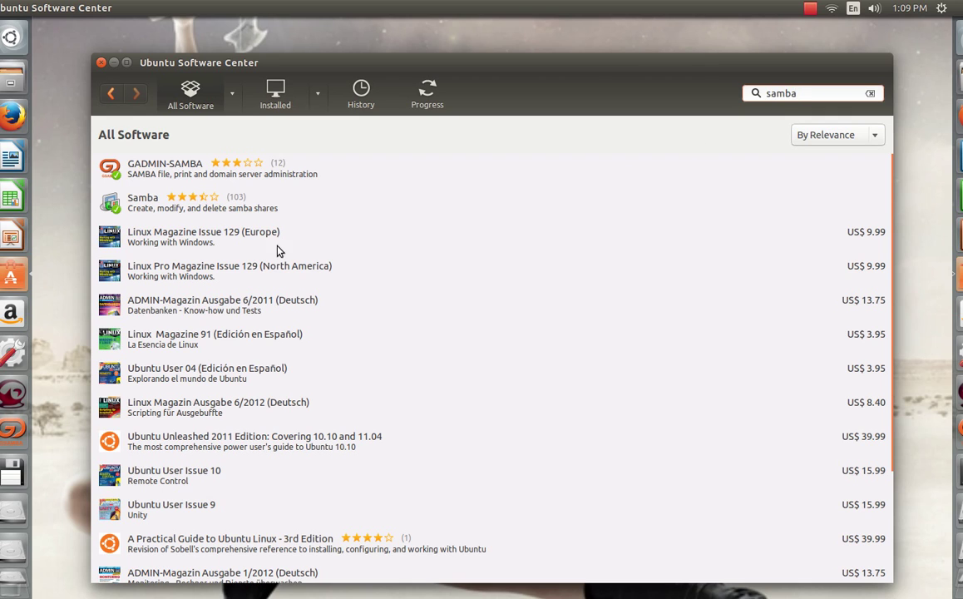
left_click(154, 211)
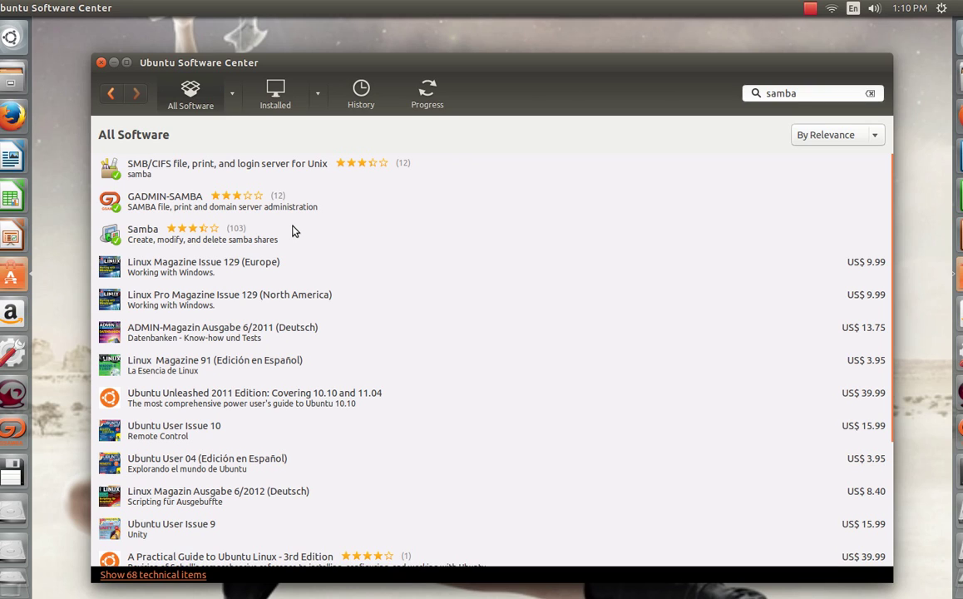
left_click(205, 172)
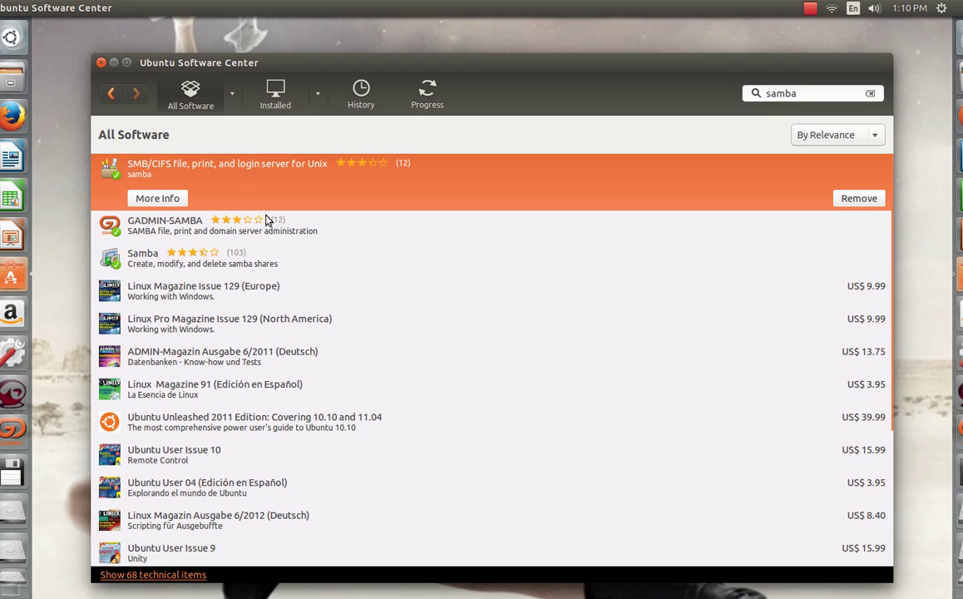
left_click(101, 63)
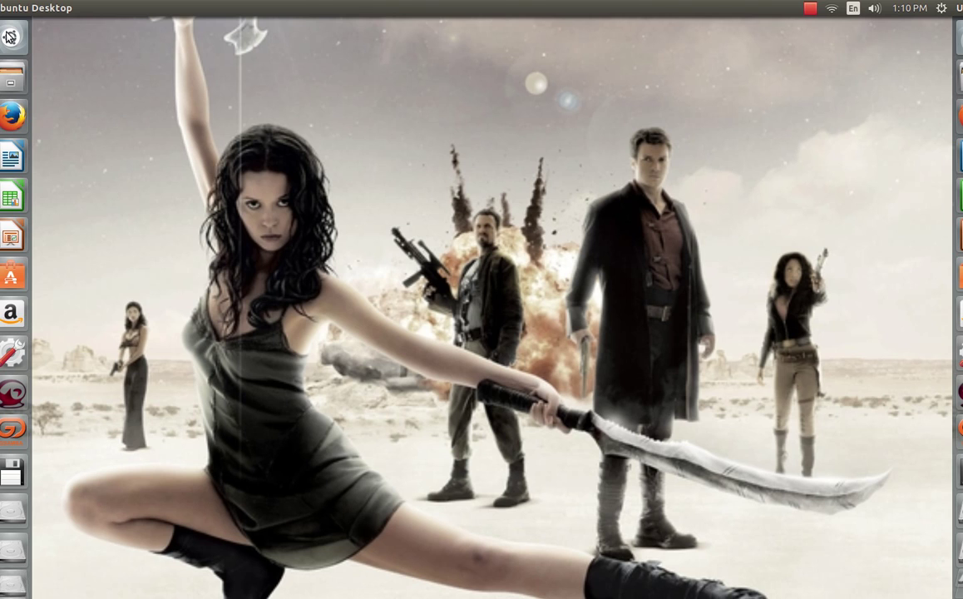
Find Terminal in the Dash and launch it.
key("super")
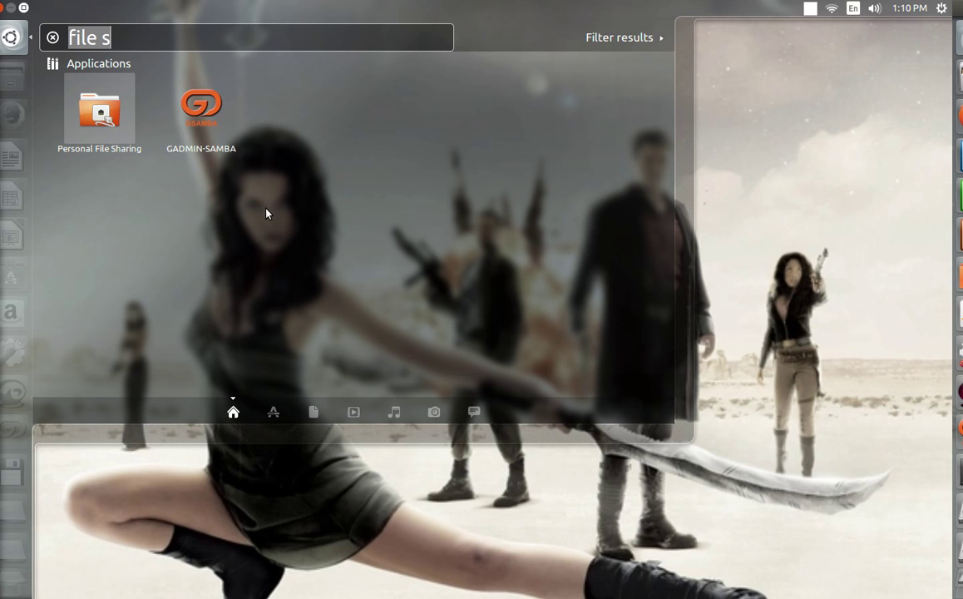
type("termina")
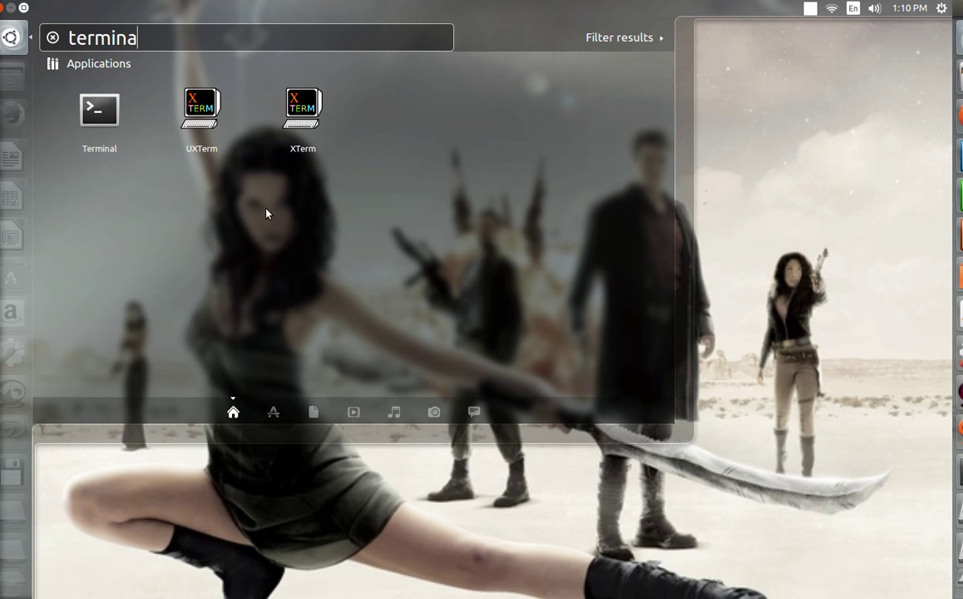
key("Return")
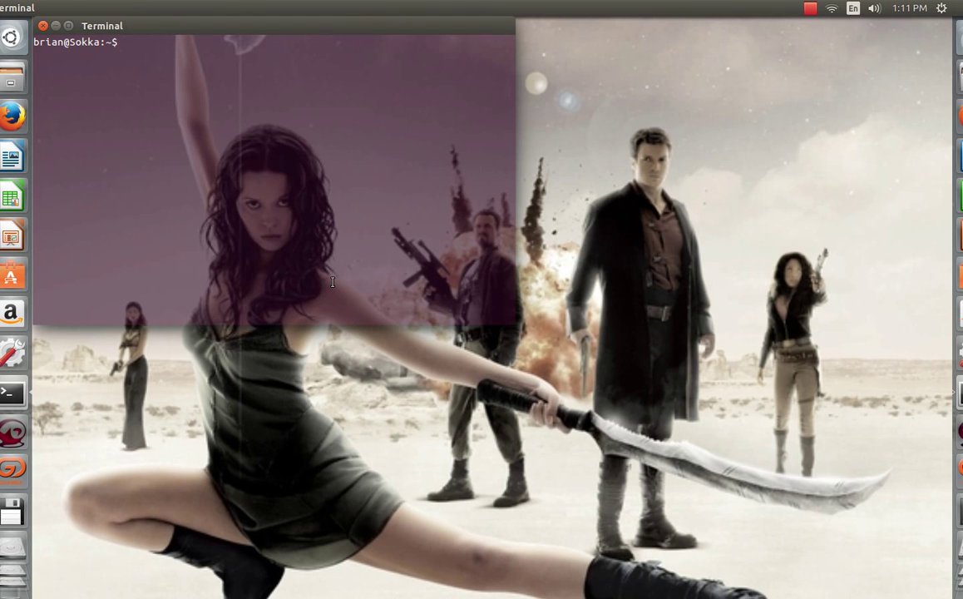
Run sudo gedit /etc/samba/smb.conf to open the Samba configuration file, entering the sudo password.
type("sudo gedit /etx")
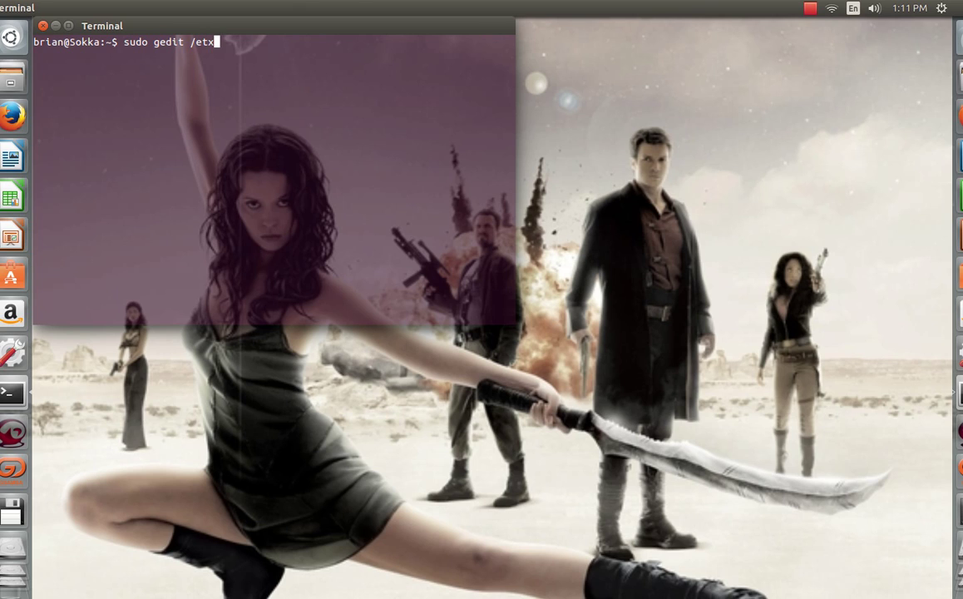
key("BackSpace")
type("c/samba/smb.conf")
key("Return")
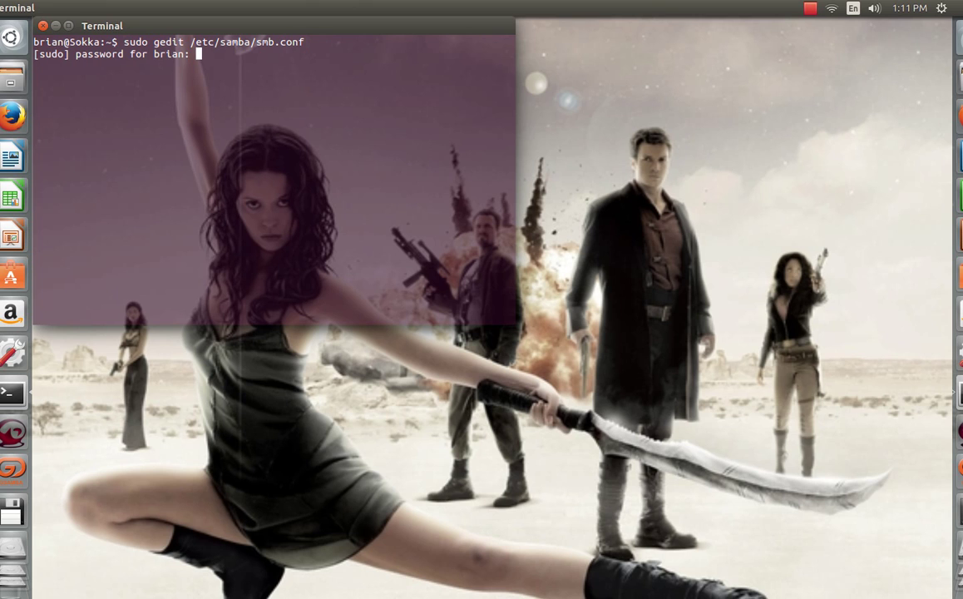
key("Return")
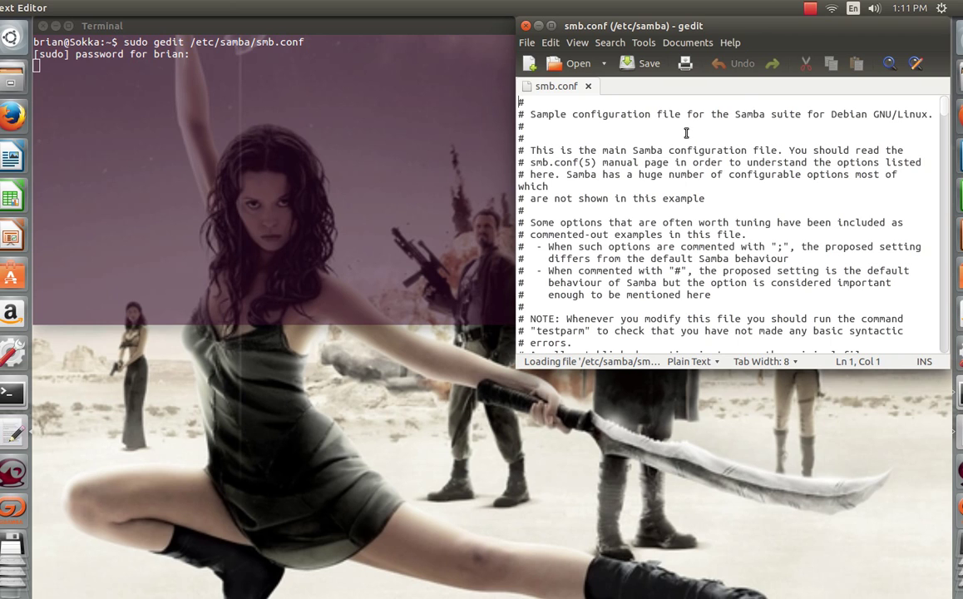
Examine the Global Settings section of smb.conf, including the workgroup, netbios name and force user entries.
left_click_drag(753, 31, 466, 68)
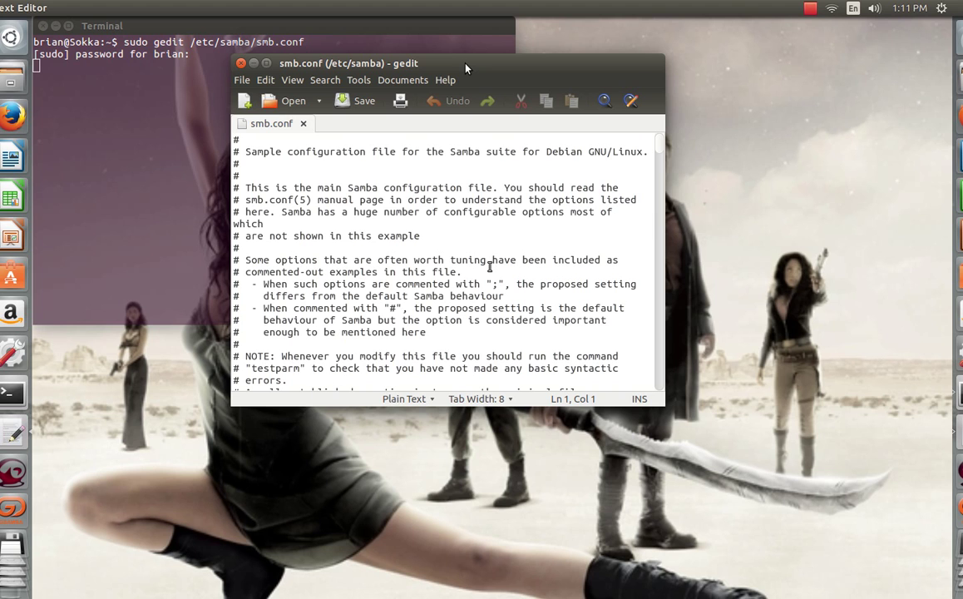
scroll(491, 266, "down", 4)
scroll(490, 266, "down", 5)
scroll(489, 266, "down", 6)
scroll(490, 266, "up", 3)
scroll(490, 266, "up", 13)
scroll(489, 266, "down", 8)
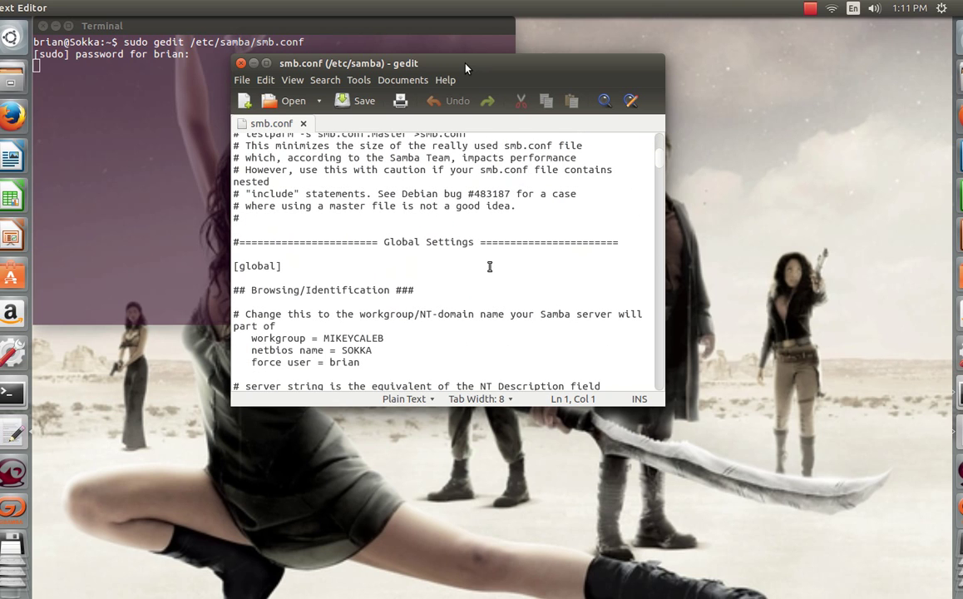
scroll(490, 266, "down", 3)
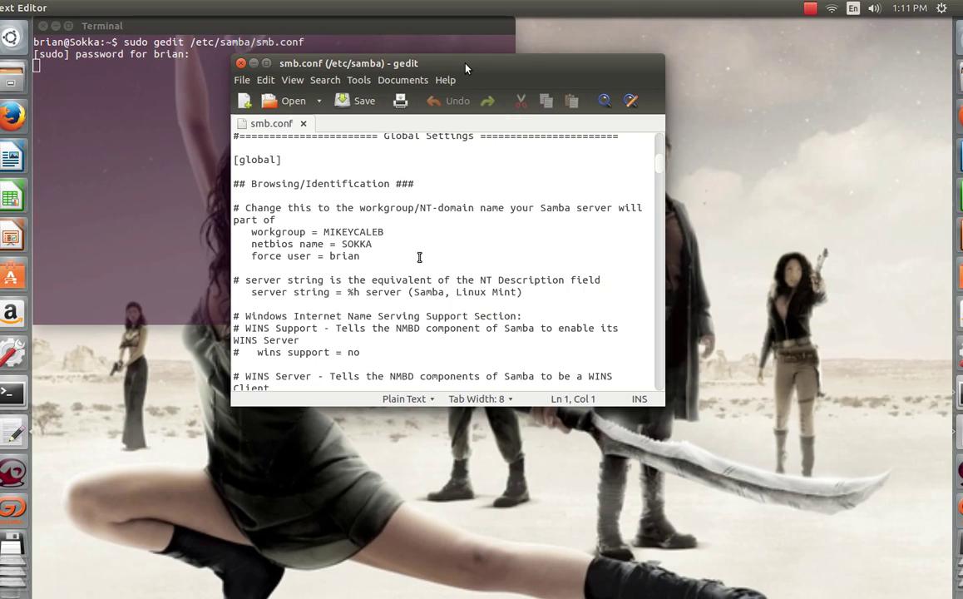
Review the NET_SHARE definition at the end of smb.conf and close both the text editor and the terminal.
scroll(419, 257, "down", 20)
scroll(419, 257, "down", 20)
scroll(419, 258, "down", 20)
scroll(420, 257, "down", 12)
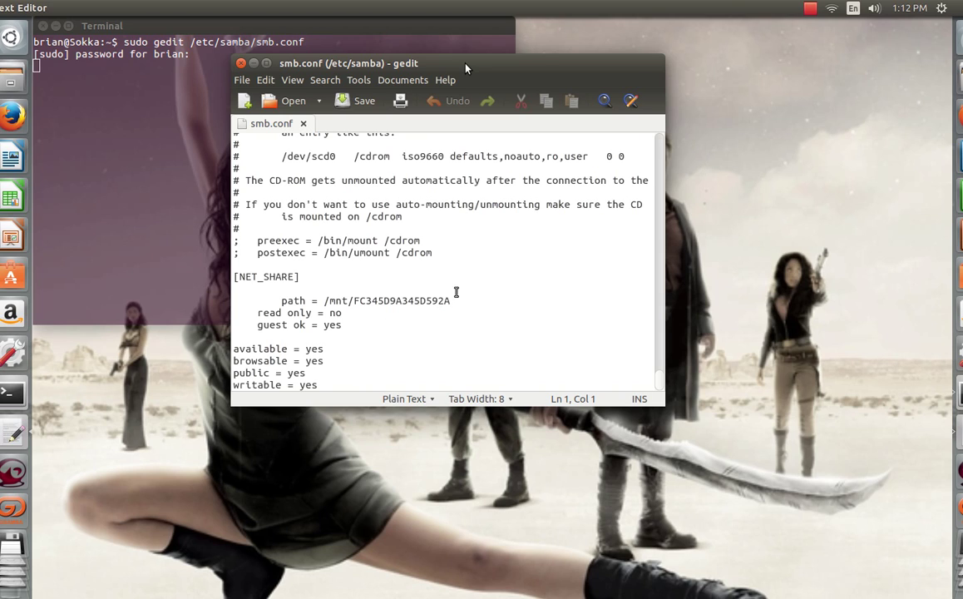
left_click(240, 63)
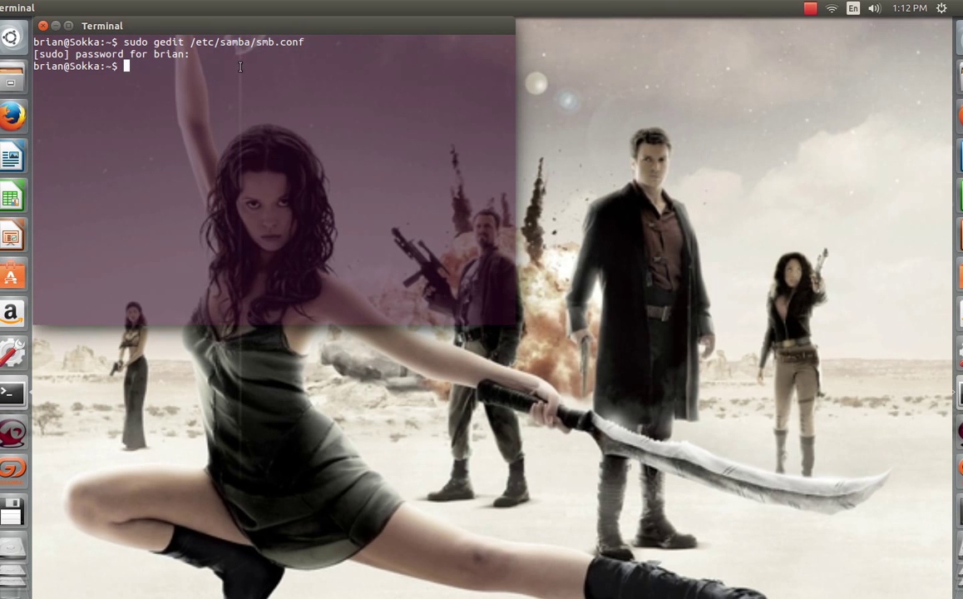
left_click(41, 26)
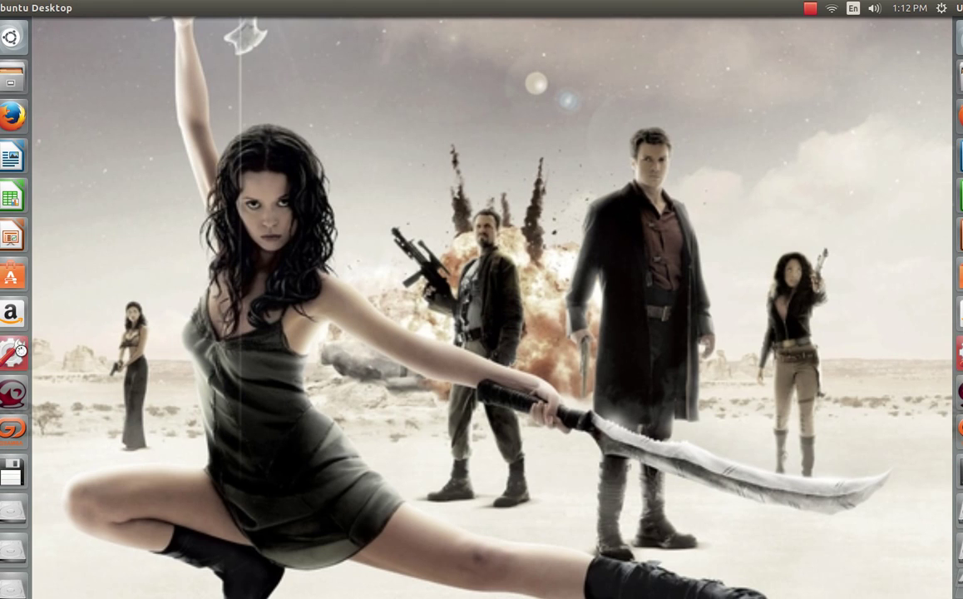
Open the Printers settings and start adding a new printer.
left_click(14, 352)
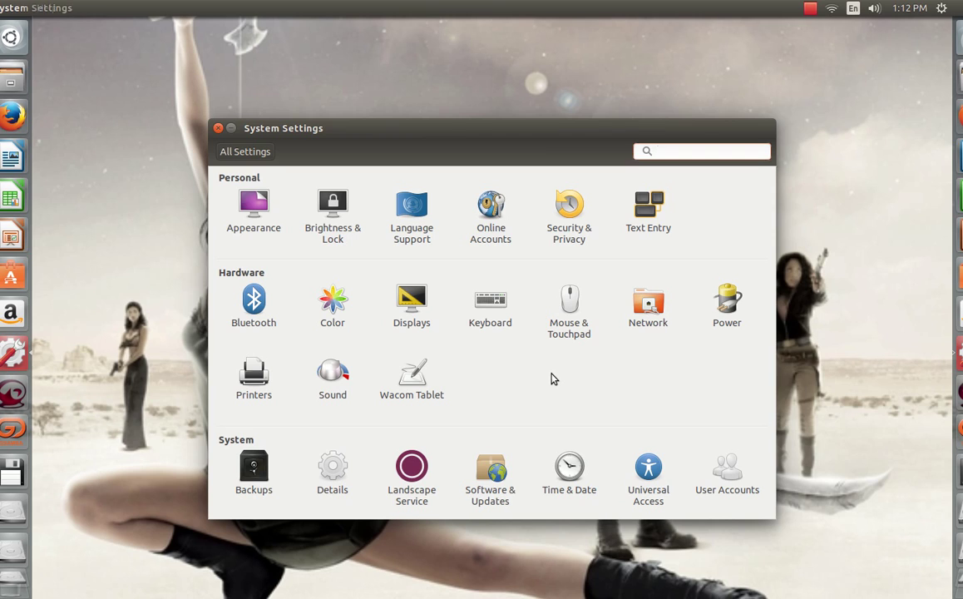
left_click(255, 371)
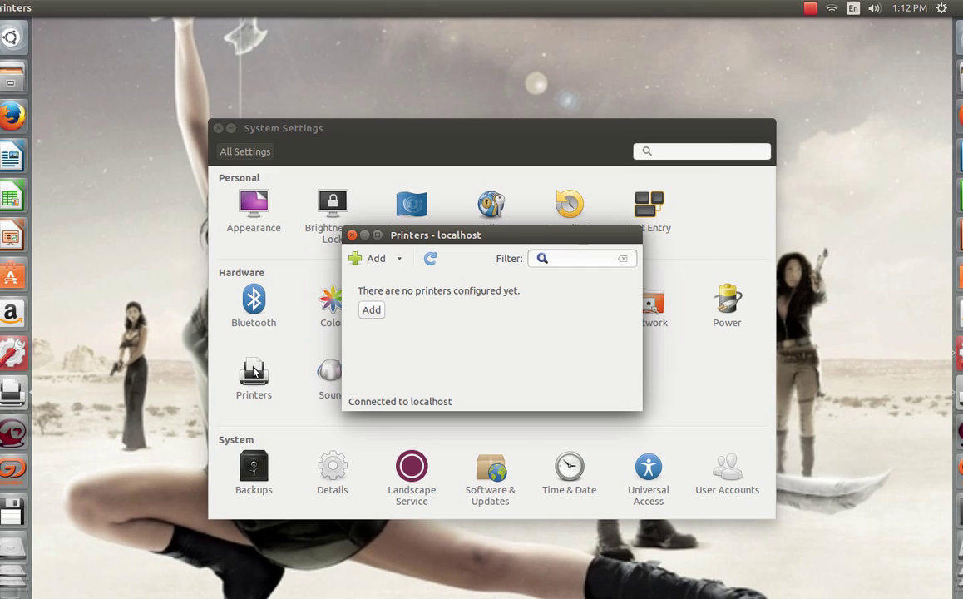
left_click(399, 261)
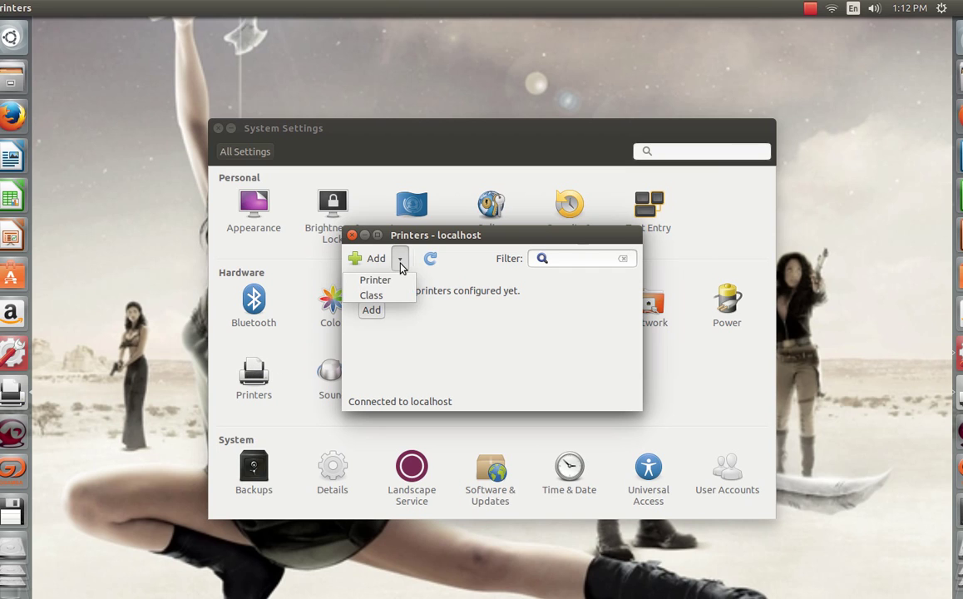
left_click(392, 283)
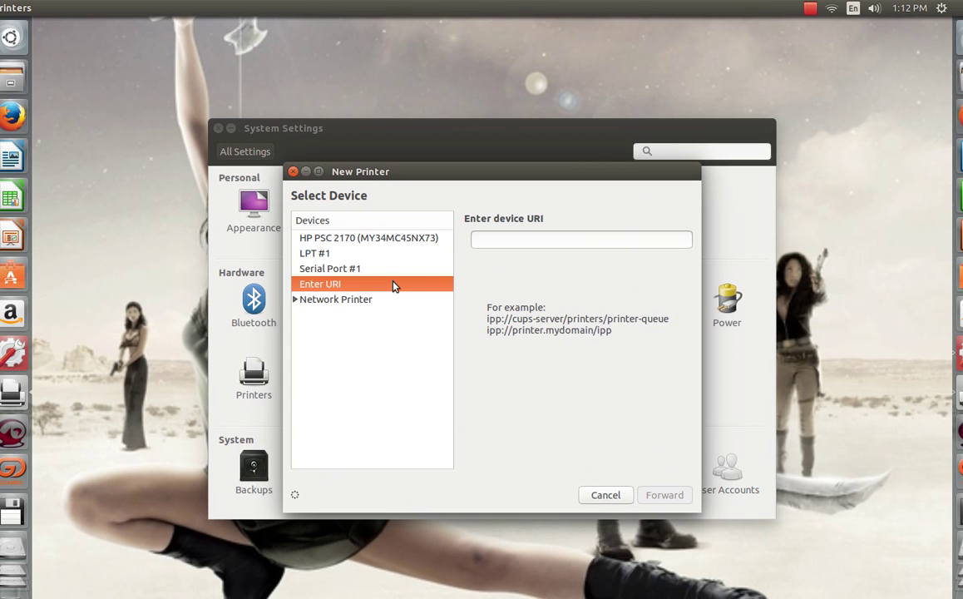
Choose Windows Printer via SAMBA from the network printer types as the new printer's device.
left_click(379, 241)
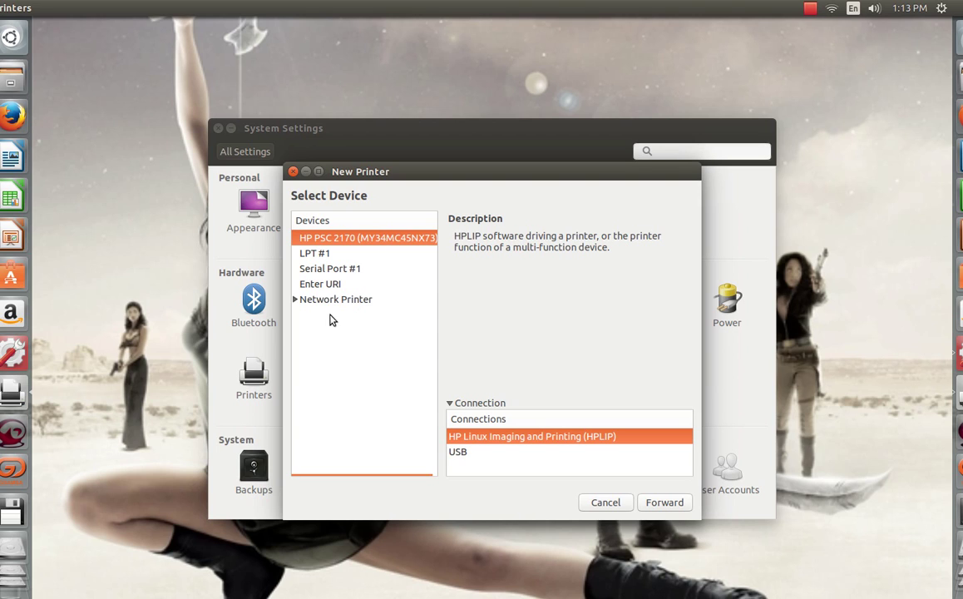
left_click(296, 301)
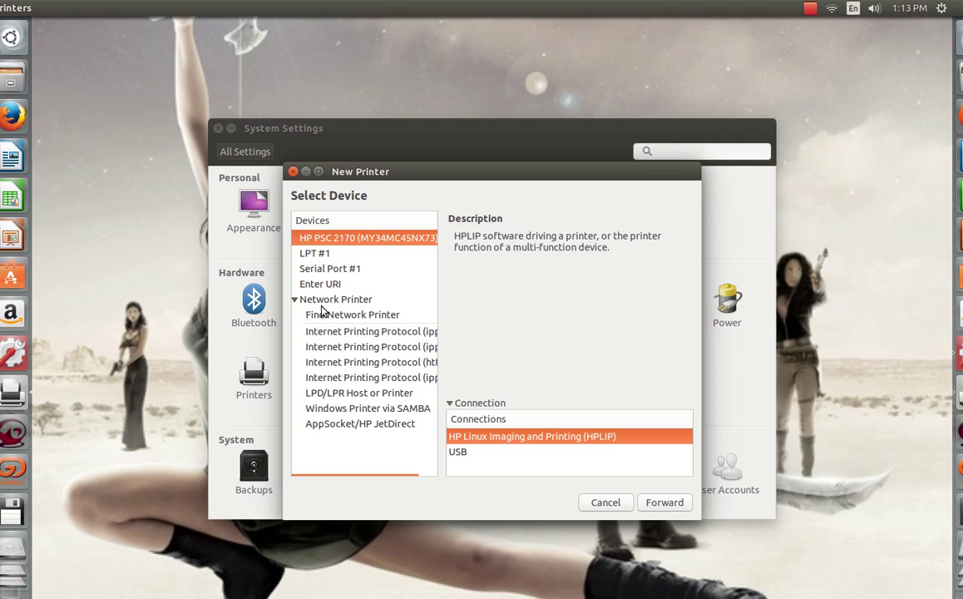
left_click(338, 410)
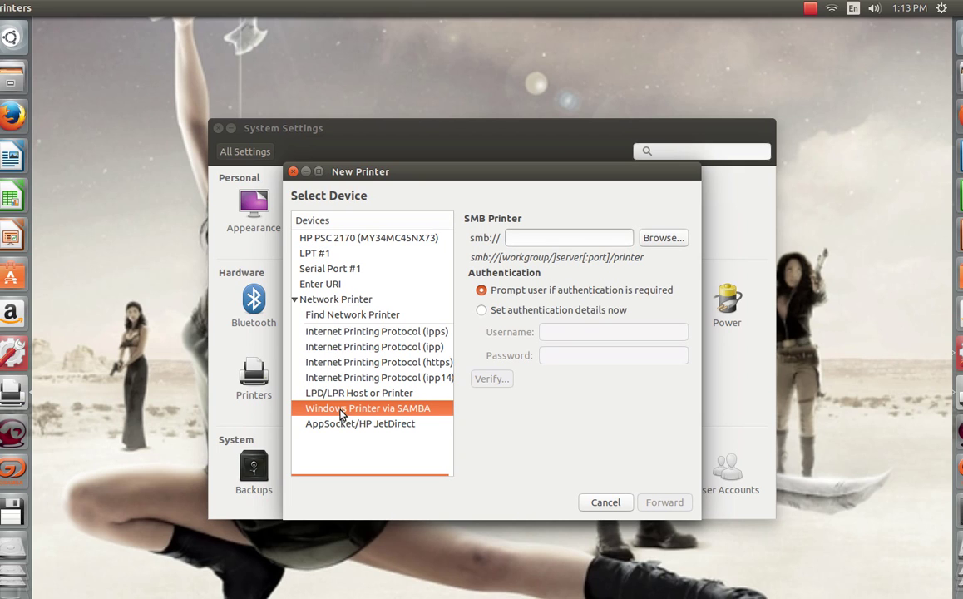
Browse the SMB network shares and select the Deskjet_D1400 printer on the SUKI server as the printer address.
left_click(662, 241)
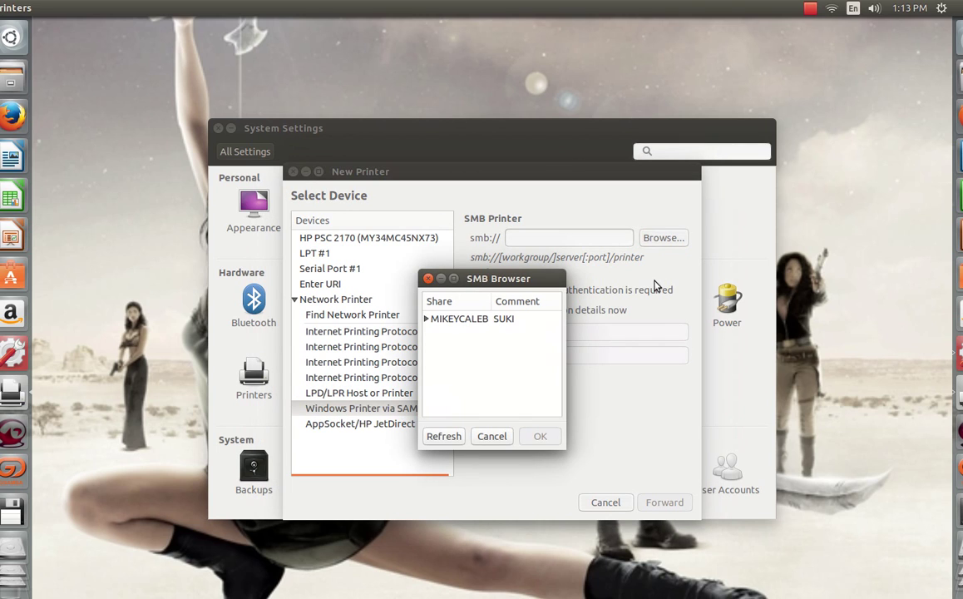
left_click(427, 319)
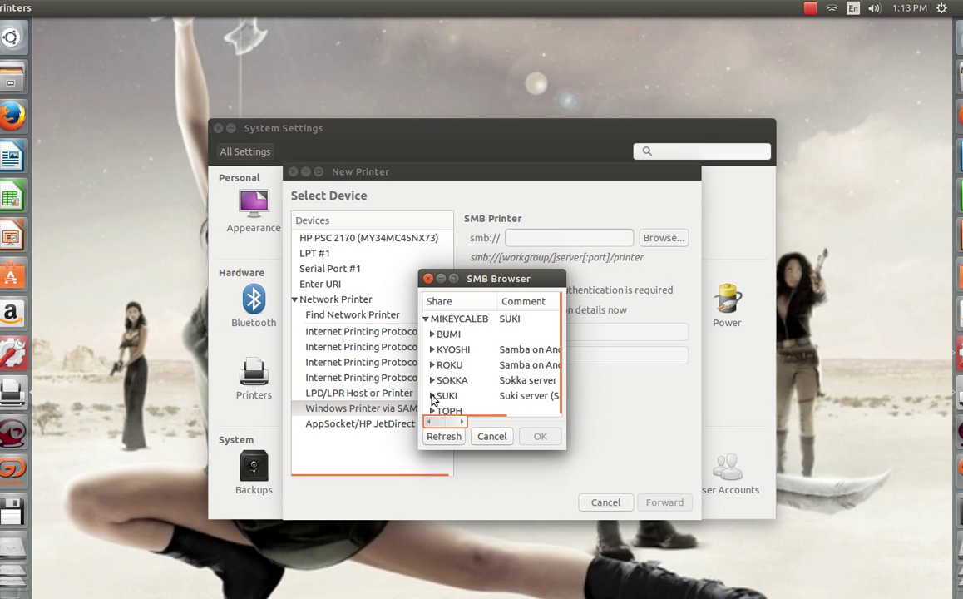
left_click(431, 395)
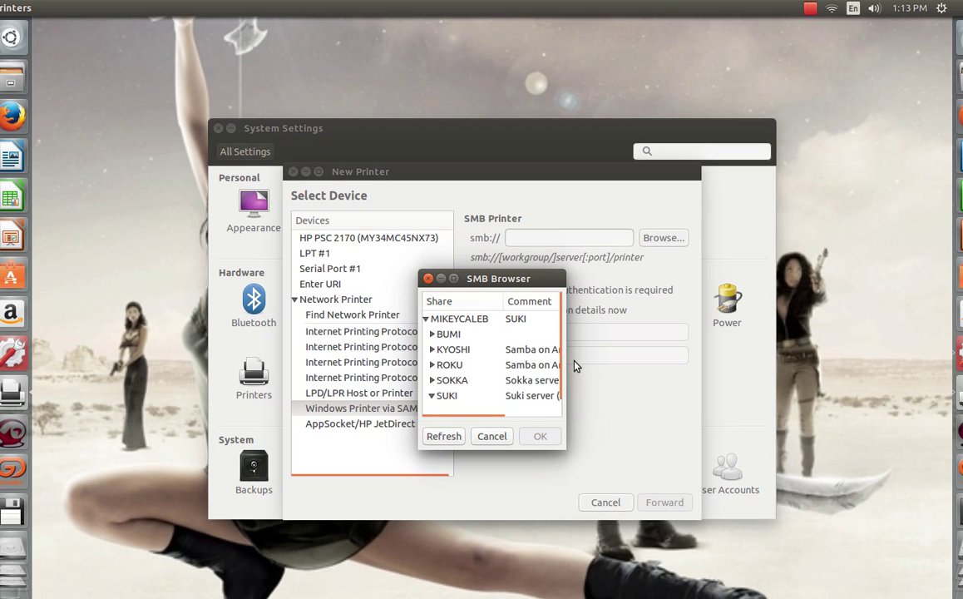
scroll(566, 327, "down", 3)
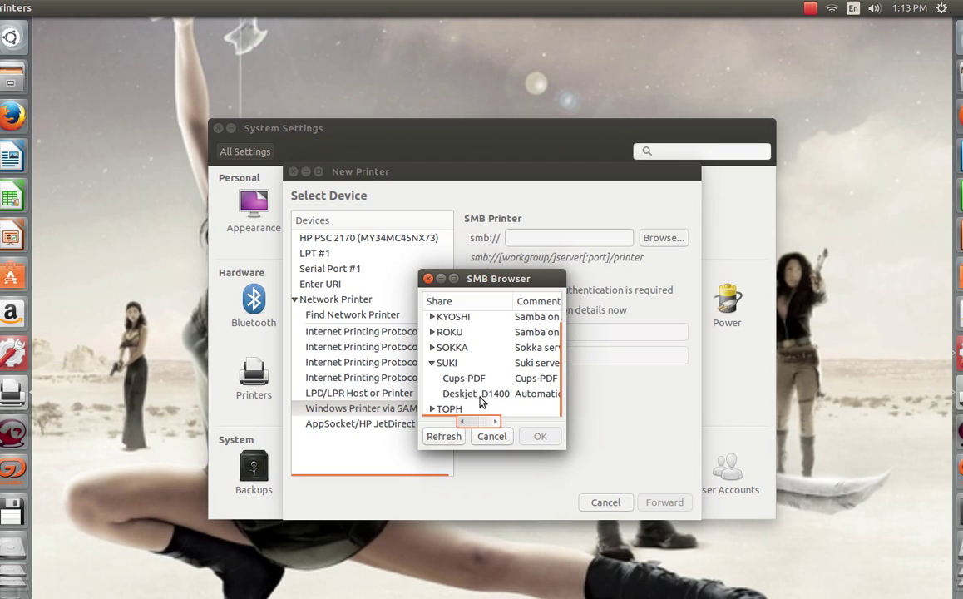
left_click(509, 395)
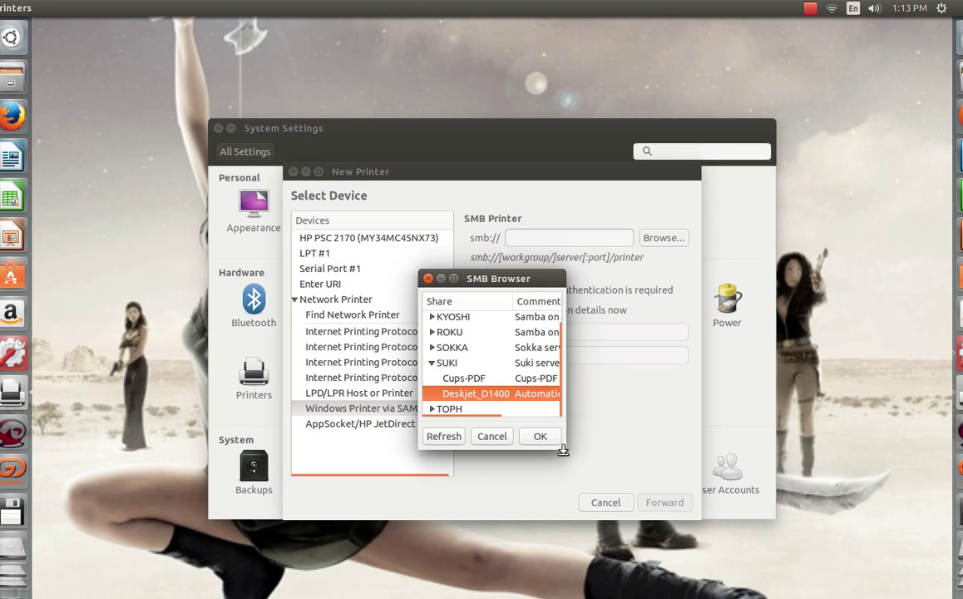
left_click(540, 435)
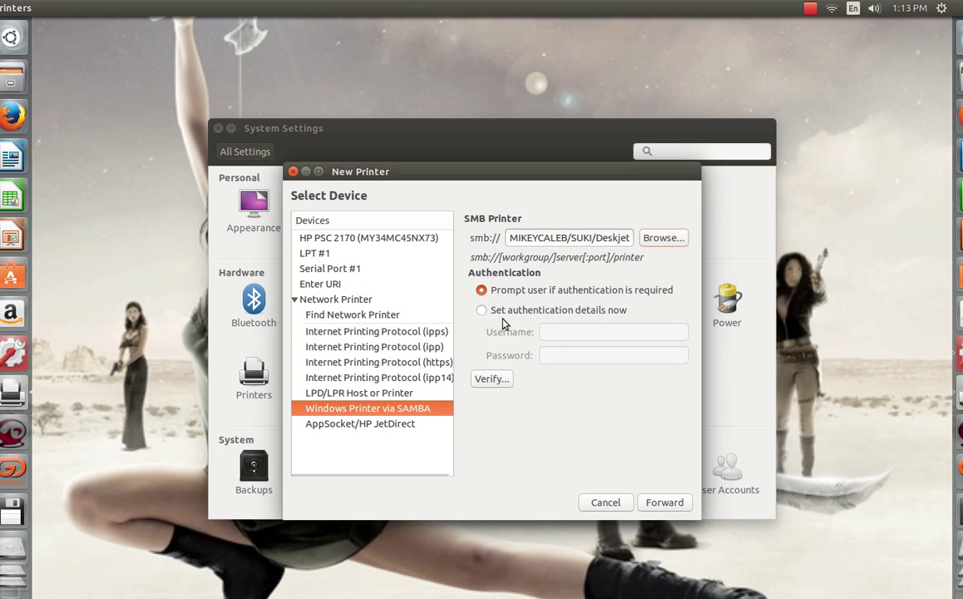
Set the SMB printer's authentication details now by entering the username and account password, and verify access to the print share.
left_click(482, 310)
left_click(557, 331)
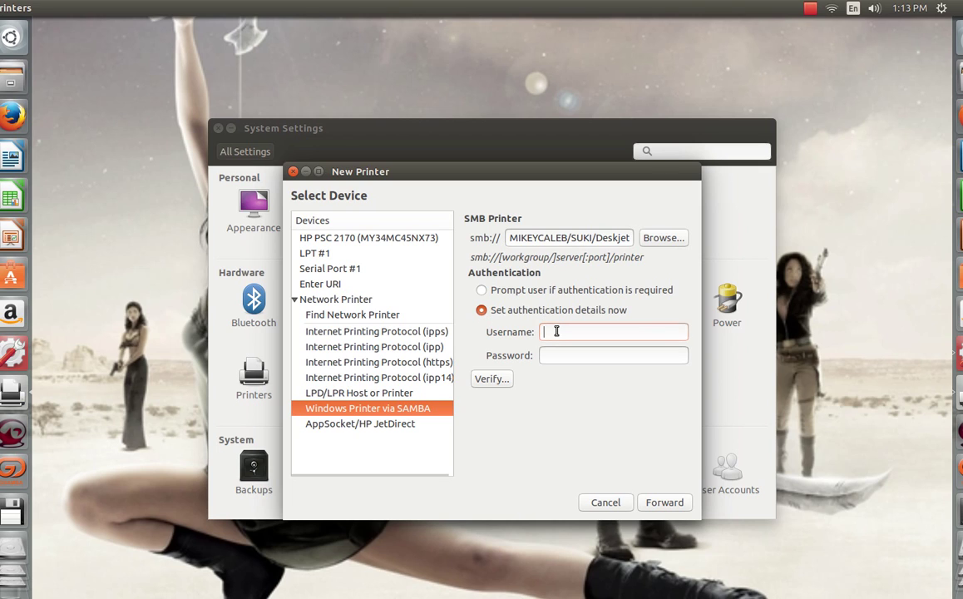
type("brian")
key("Tab")
type("••••••••")
left_click(478, 379)
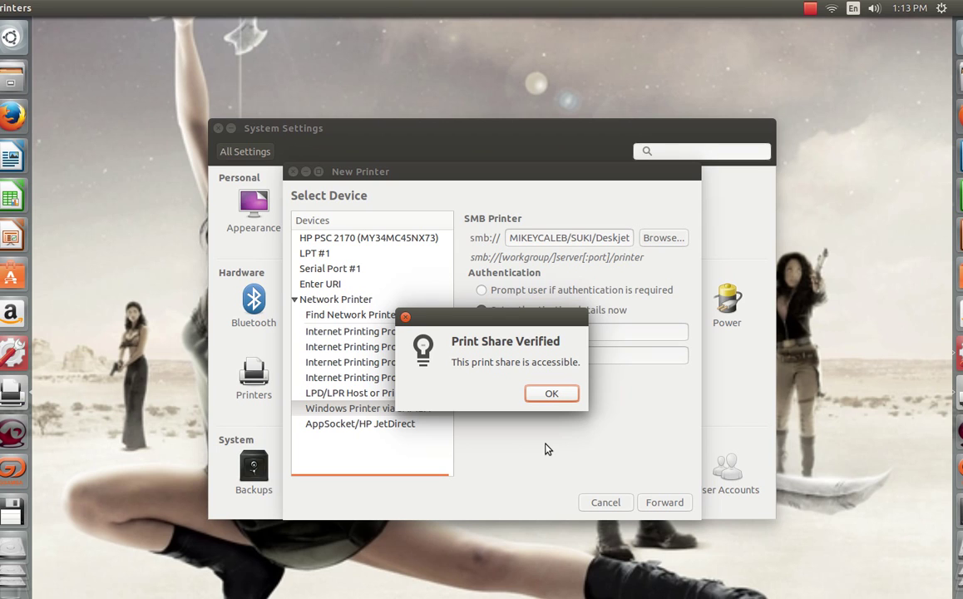
left_click(553, 394)
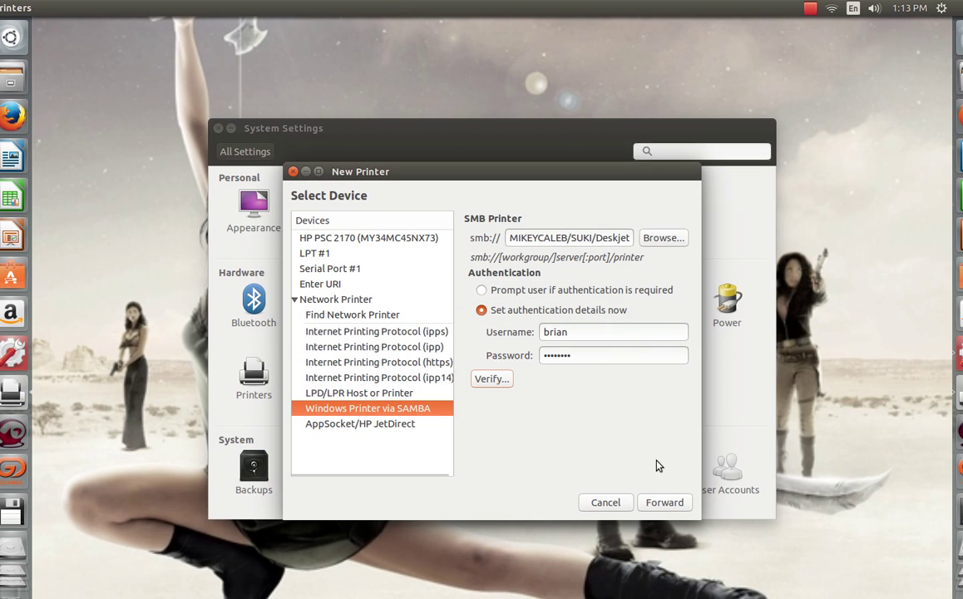
left_click(668, 502)
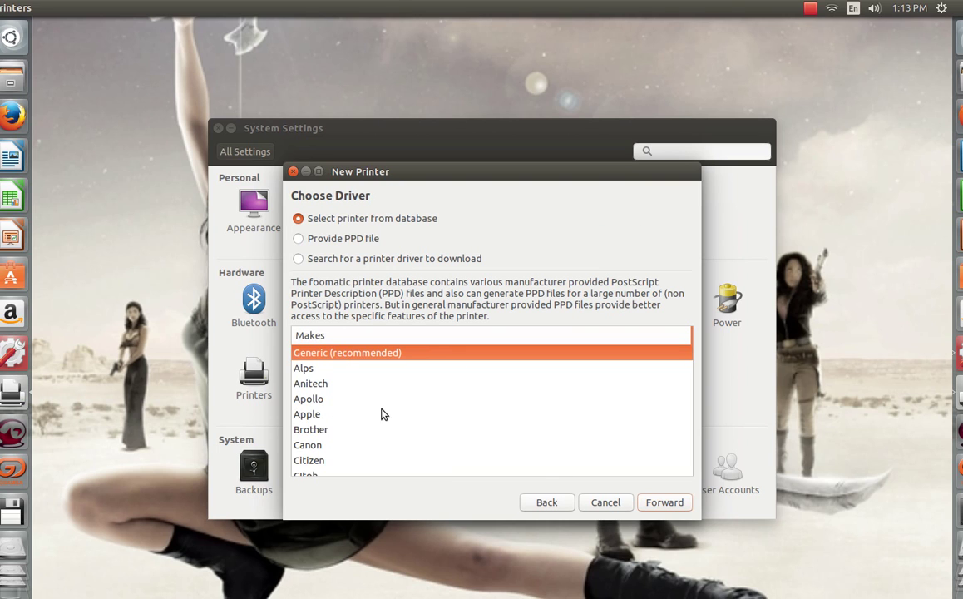
Choose HP as the printer make from the driver database.
scroll(353, 386, "down", 1)
scroll(353, 386, "down", 10)
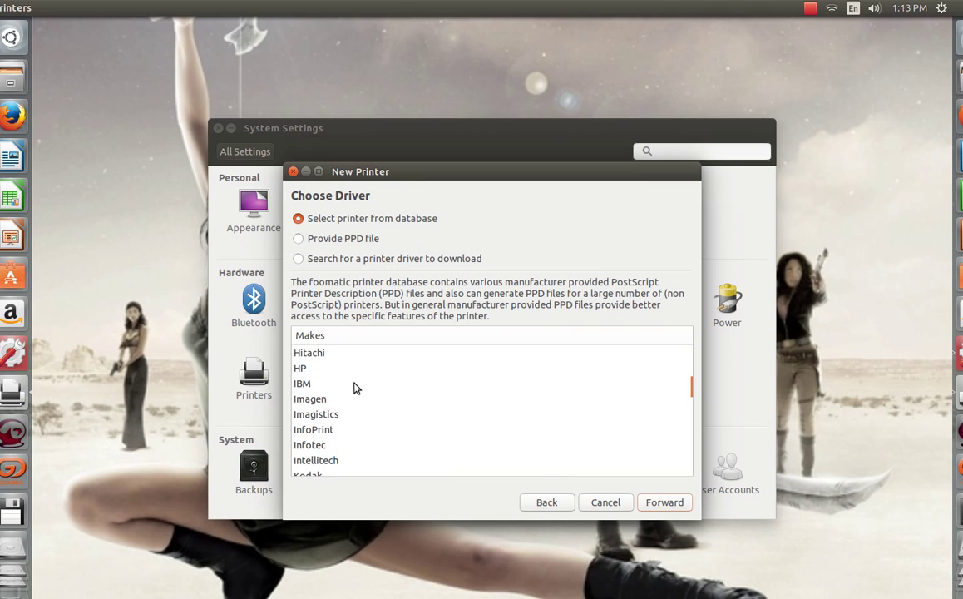
scroll(354, 386, "down", 2)
scroll(354, 387, "up", 2)
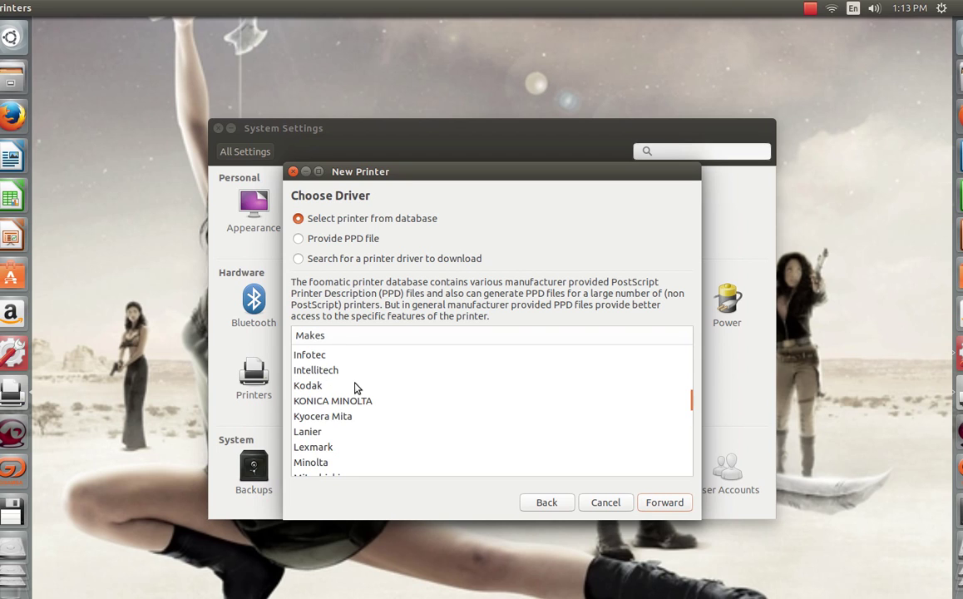
scroll(354, 387, "up", 3)
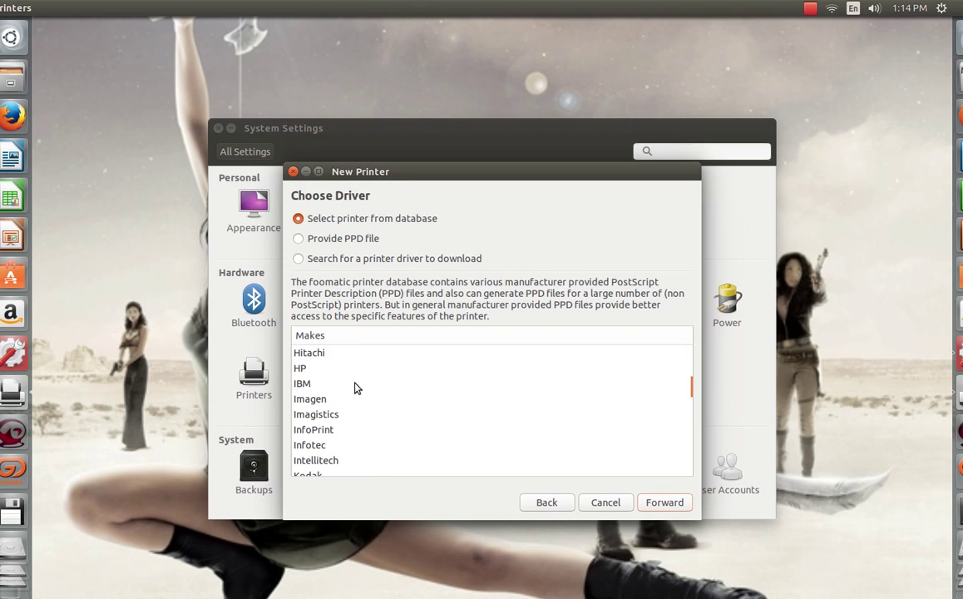
left_click(301, 369)
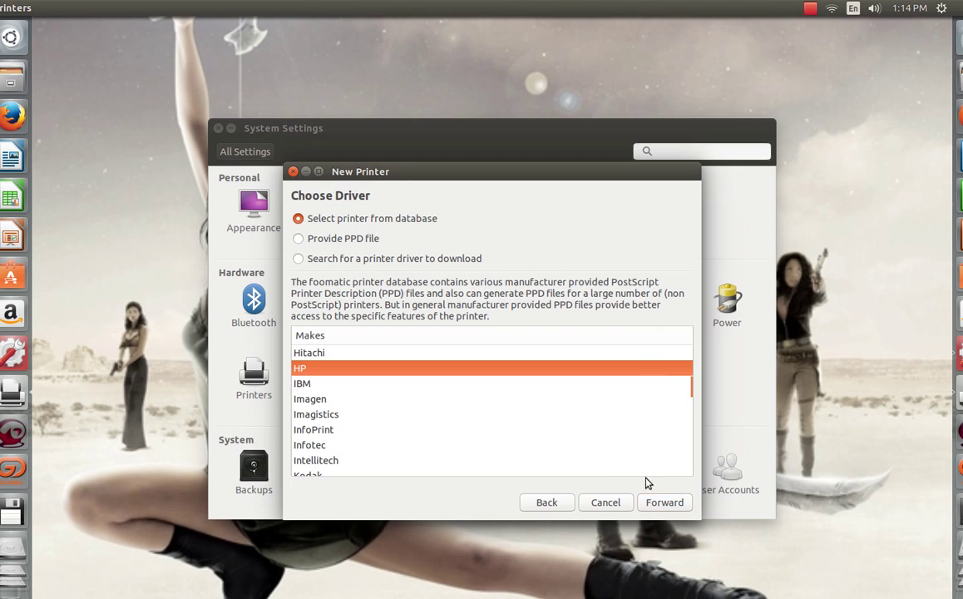
left_click(665, 503)
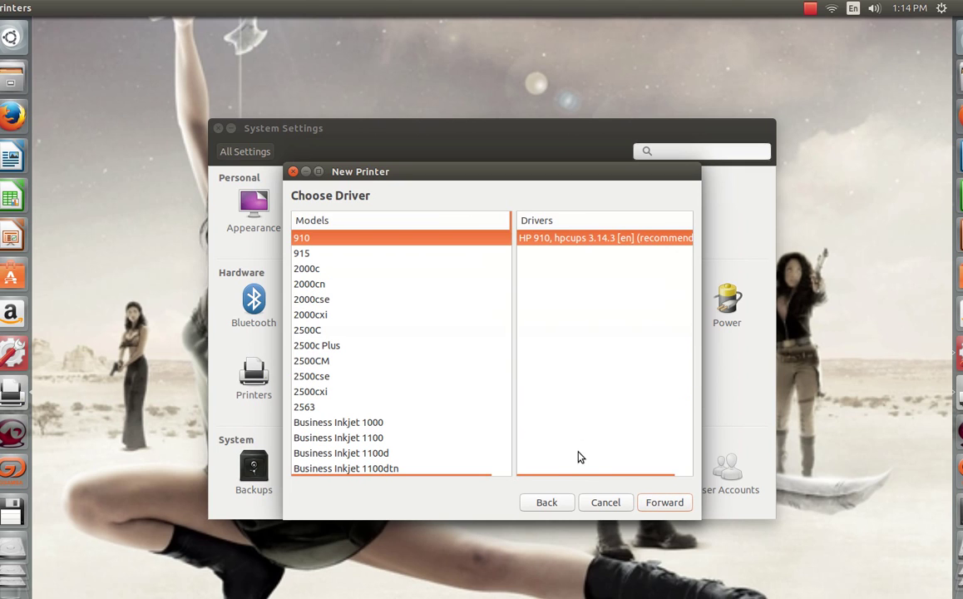
Choose the Deskjet d1420 model with its HP Deskjet d1400 Series hpcups driver.
scroll(475, 345, "down", 5)
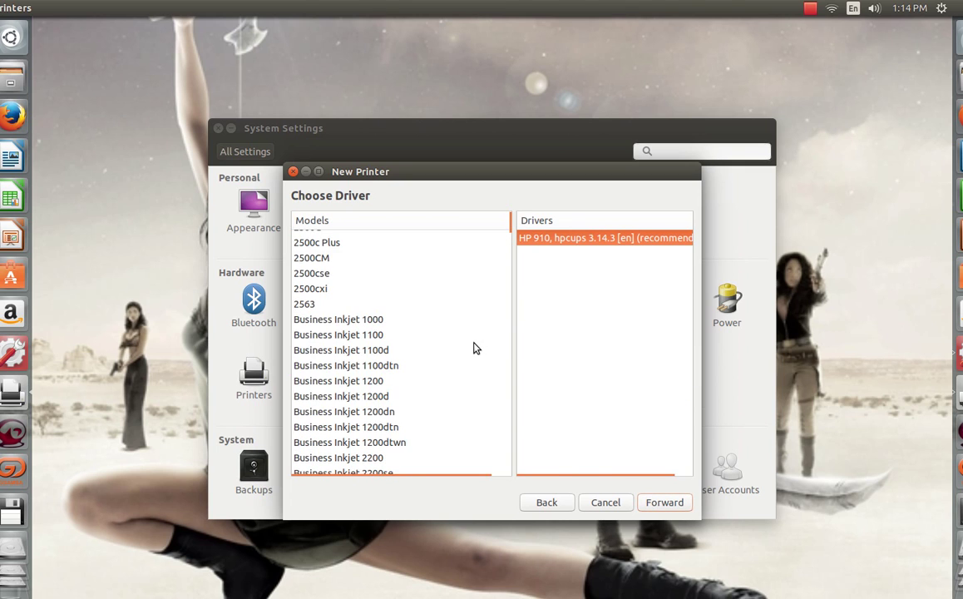
scroll(475, 347, "down", 15)
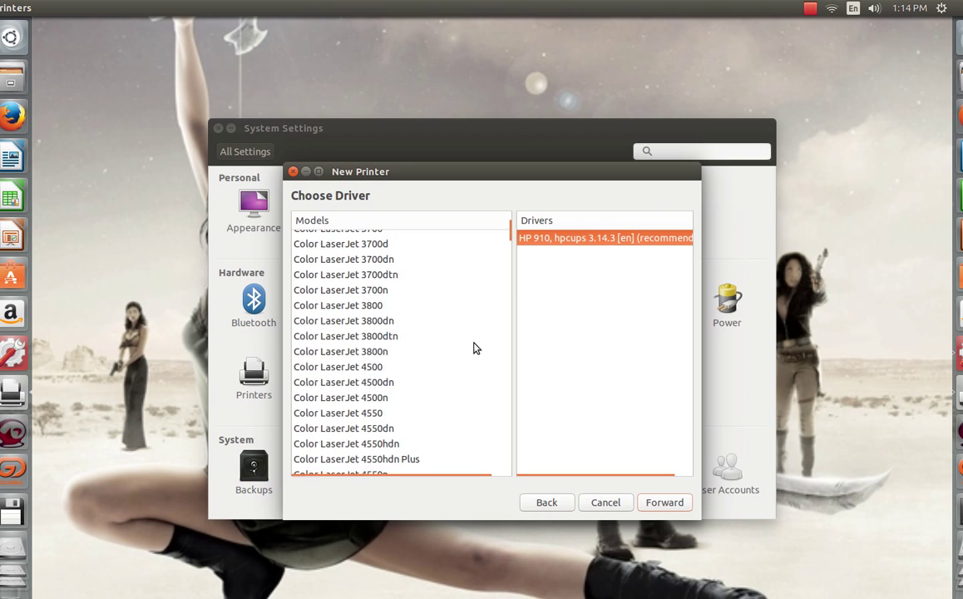
scroll(475, 347, "down", 20)
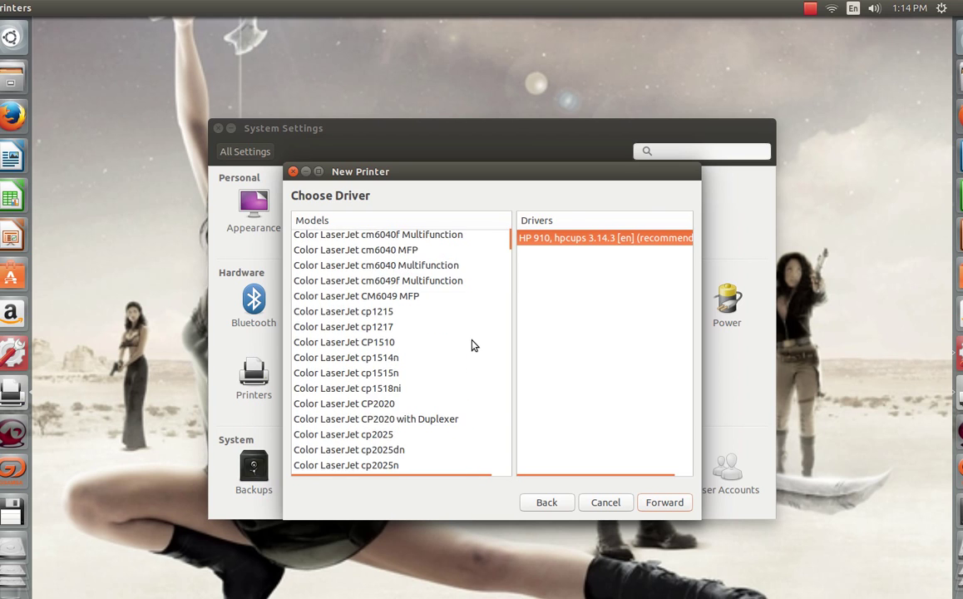
scroll(473, 346, "down", 20)
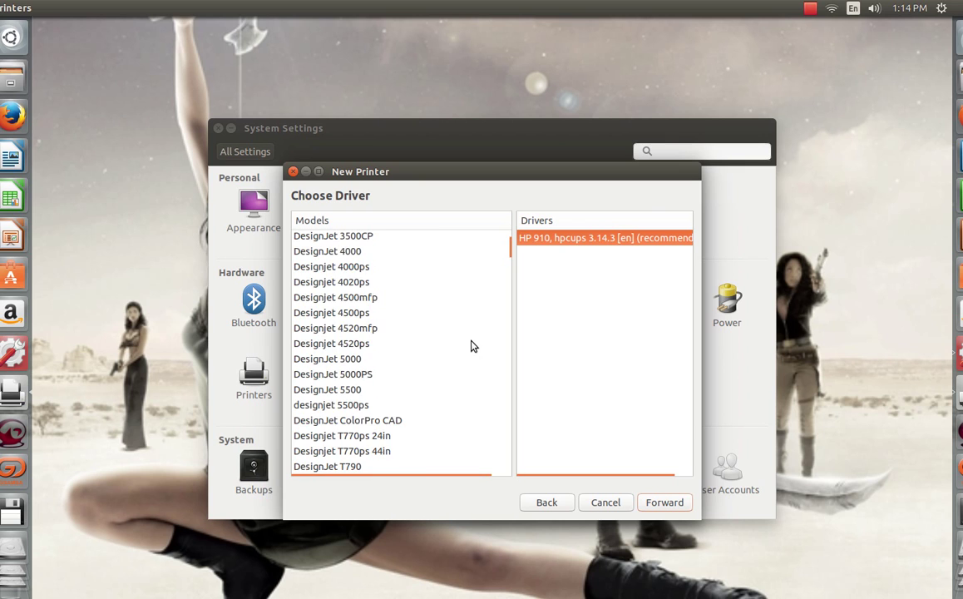
scroll(473, 346, "down", 20)
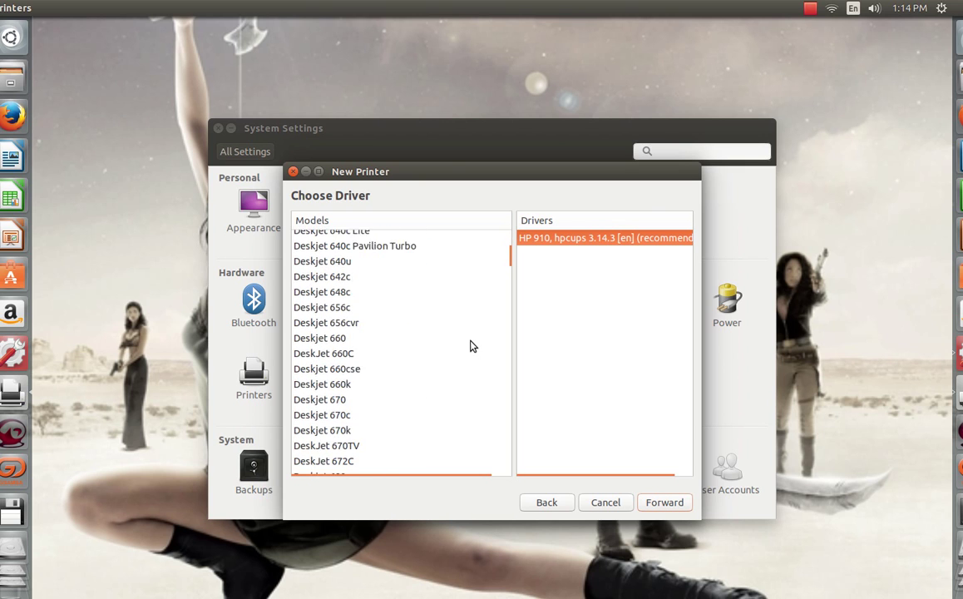
scroll(470, 346, "down", 20)
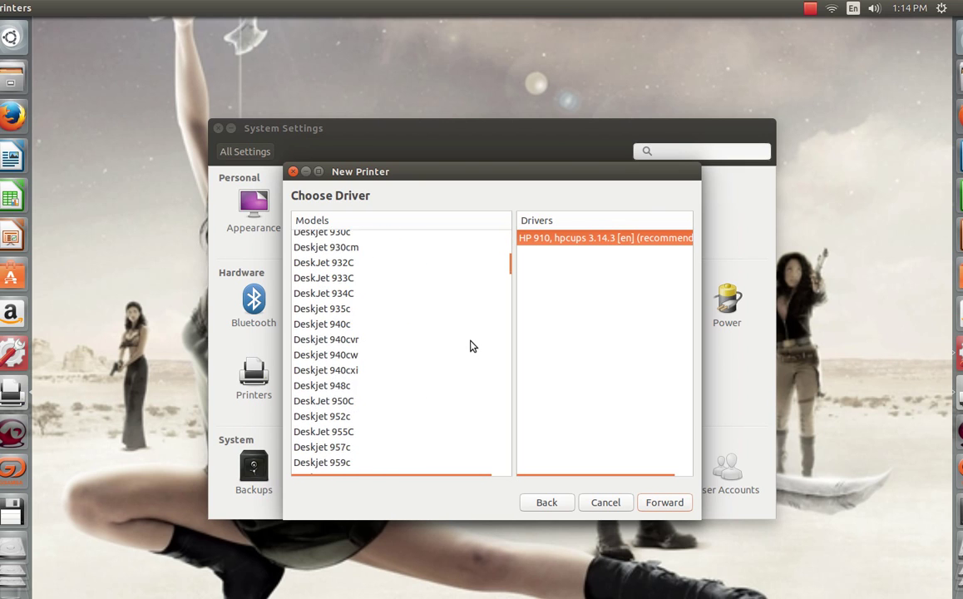
scroll(470, 346, "down", 20)
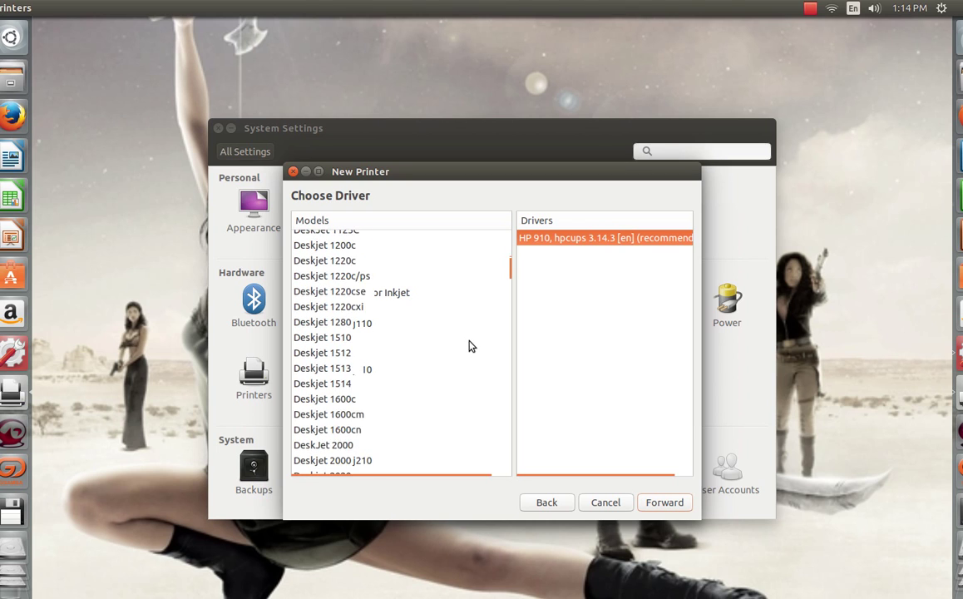
scroll(443, 369, "up", 3)
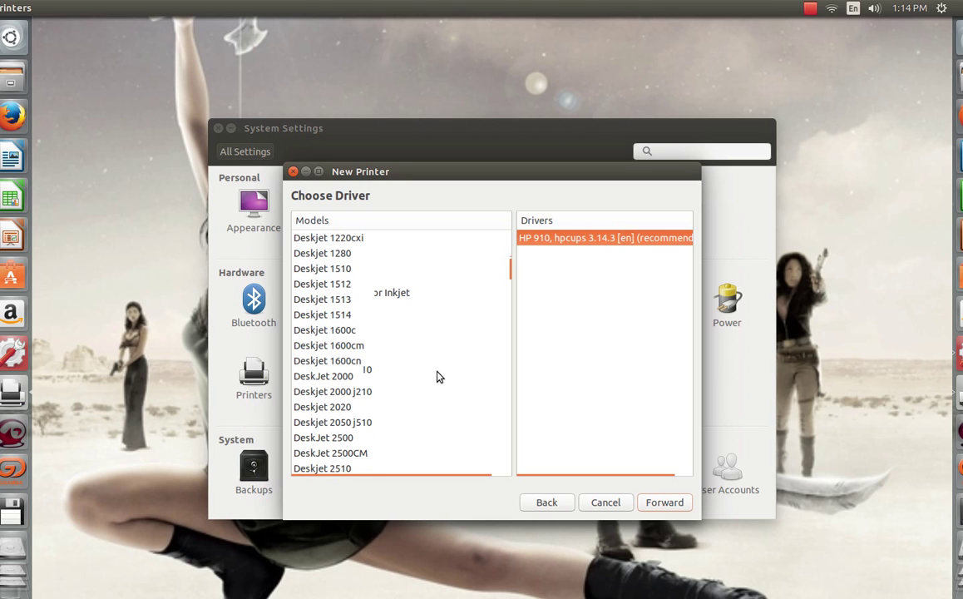
scroll(439, 377, "down", 2)
scroll(439, 377, "up", 6)
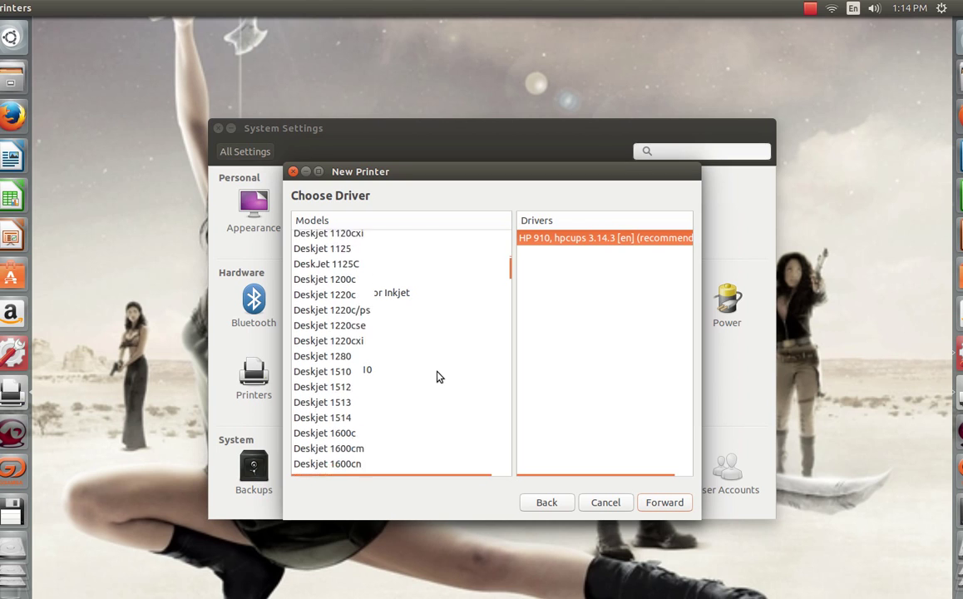
scroll(439, 377, "down", 6)
scroll(439, 376, "up", 2)
scroll(439, 376, "down", 3)
scroll(439, 377, "down", 15)
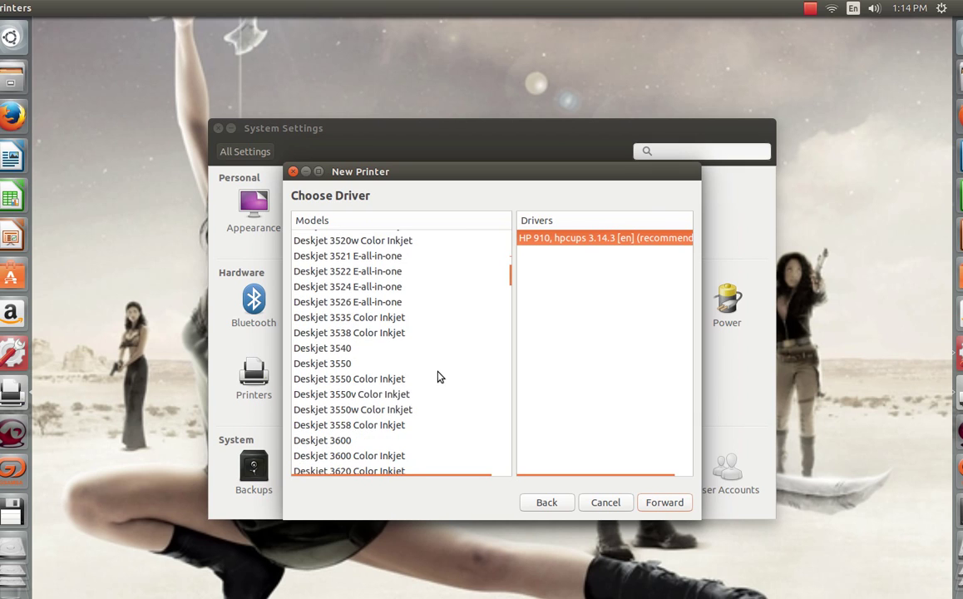
scroll(439, 377, "down", 15)
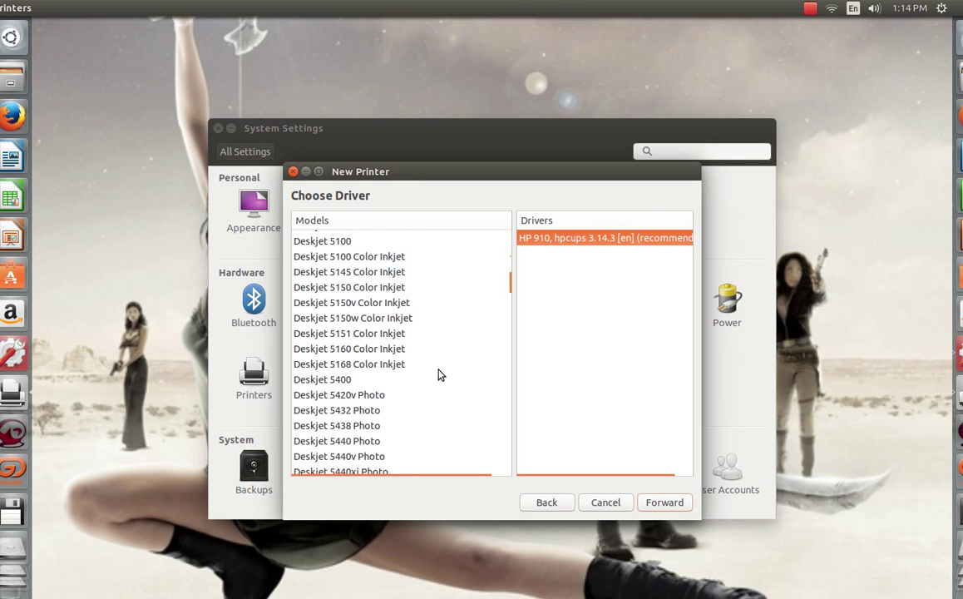
scroll(439, 371, "down", 15)
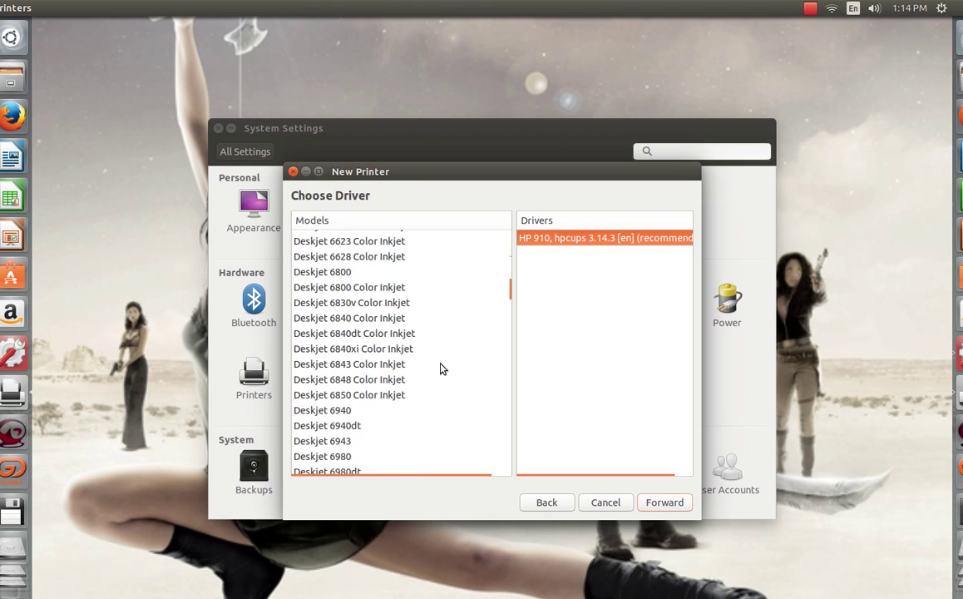
scroll(441, 369, "down", 7)
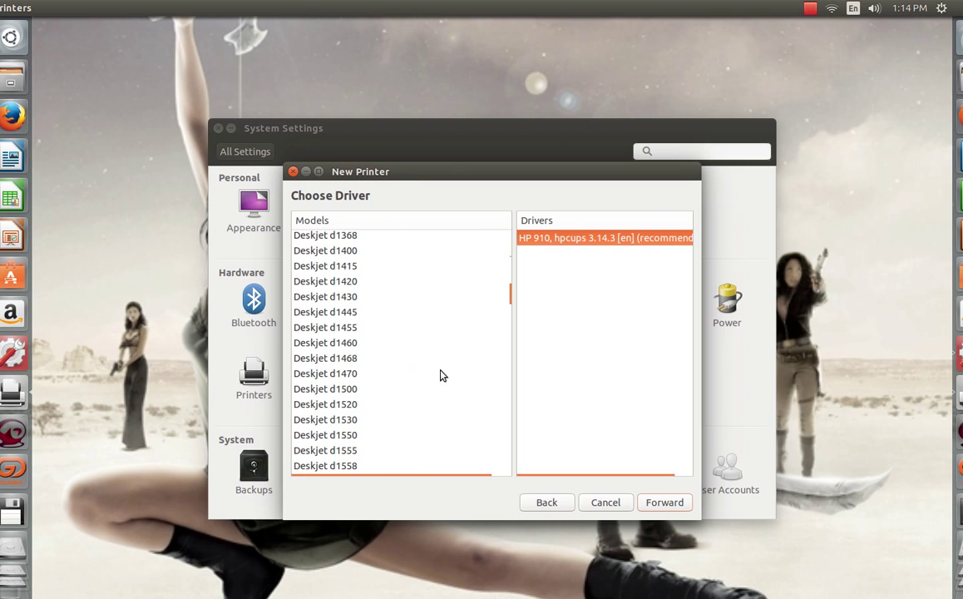
left_click(354, 281)
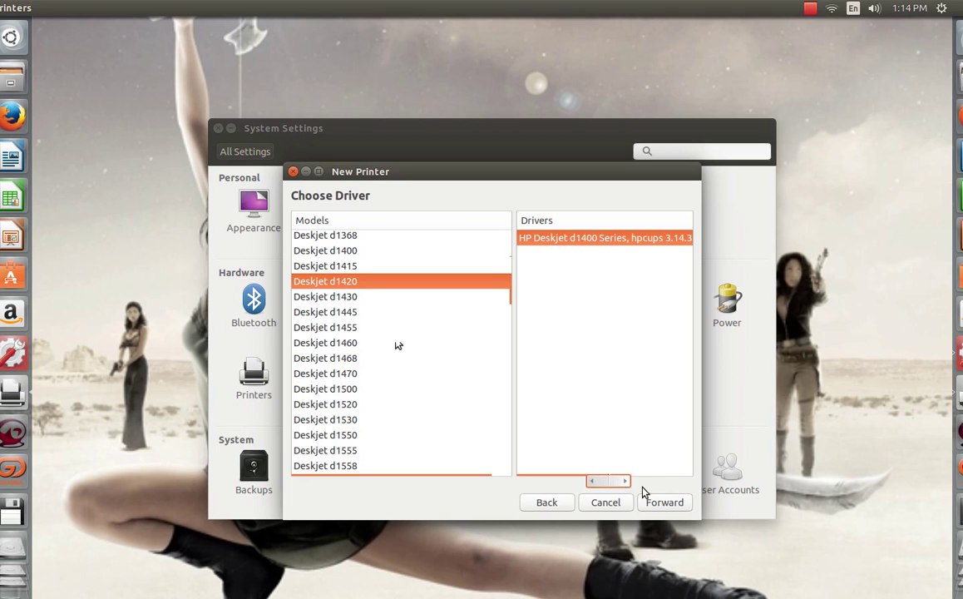
left_click(673, 504)
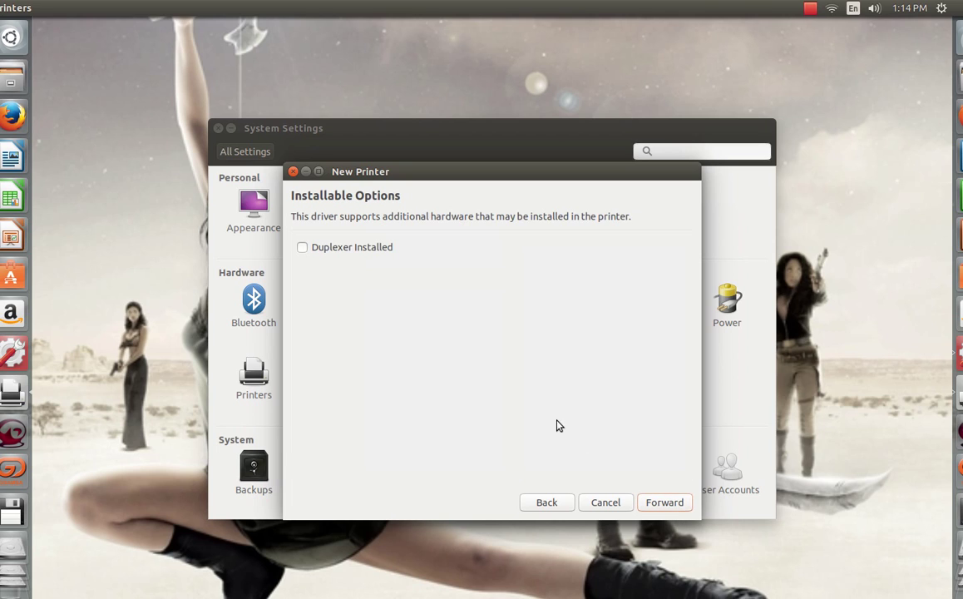
Add the printer with the default installable options and the name HP-Deskjet-d1400, and print a test page.
left_click(665, 500)
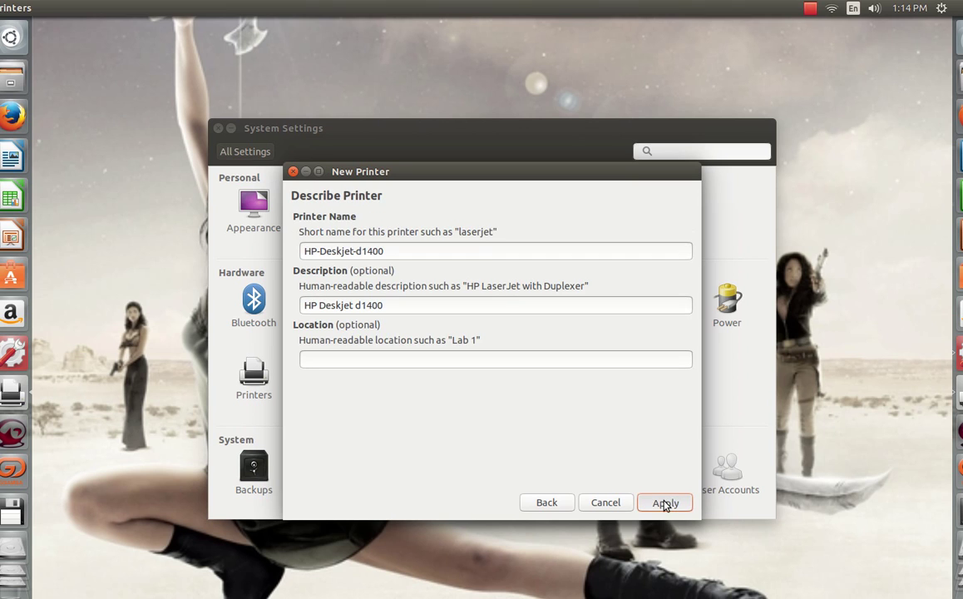
left_click(664, 503)
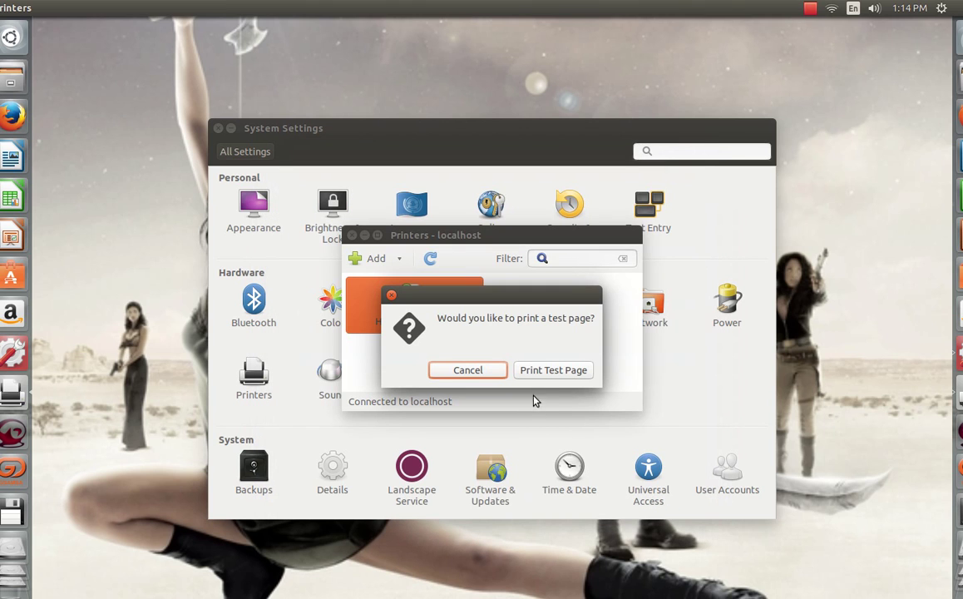
left_click(552, 371)
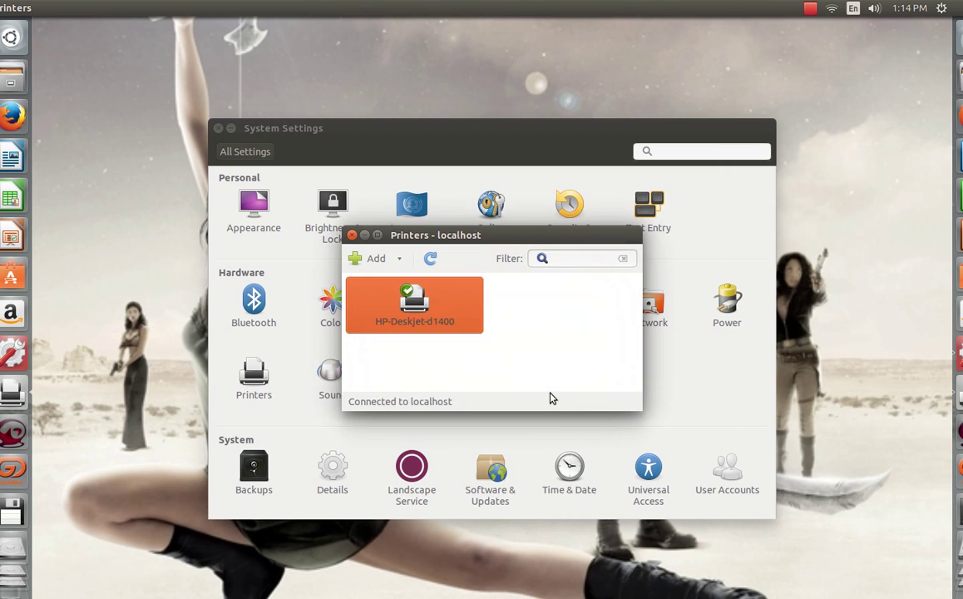
left_click(550, 371)
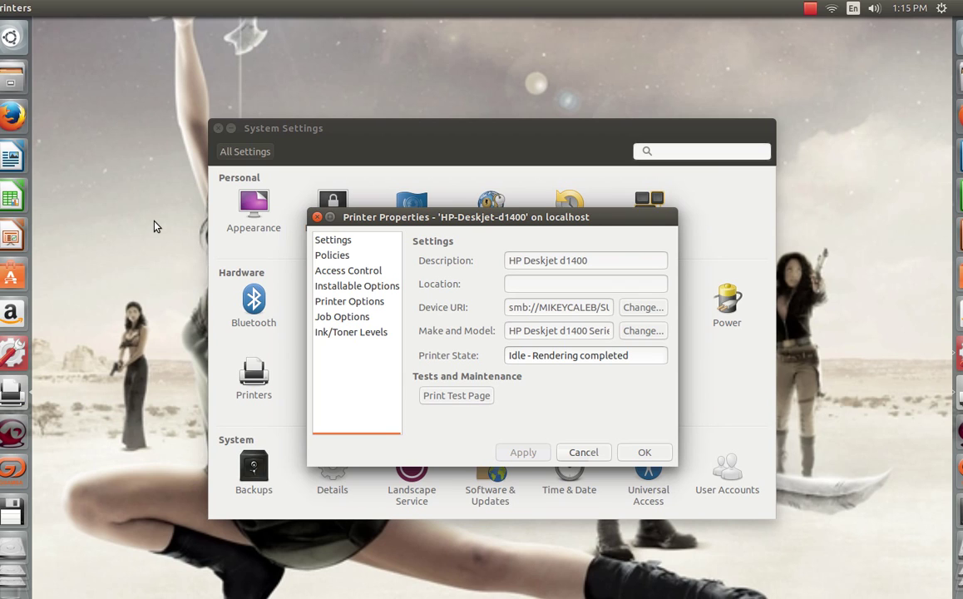
Accept the HP-Deskjet-d1400 printer properties and close the Printers and System Settings windows.
left_click(645, 451)
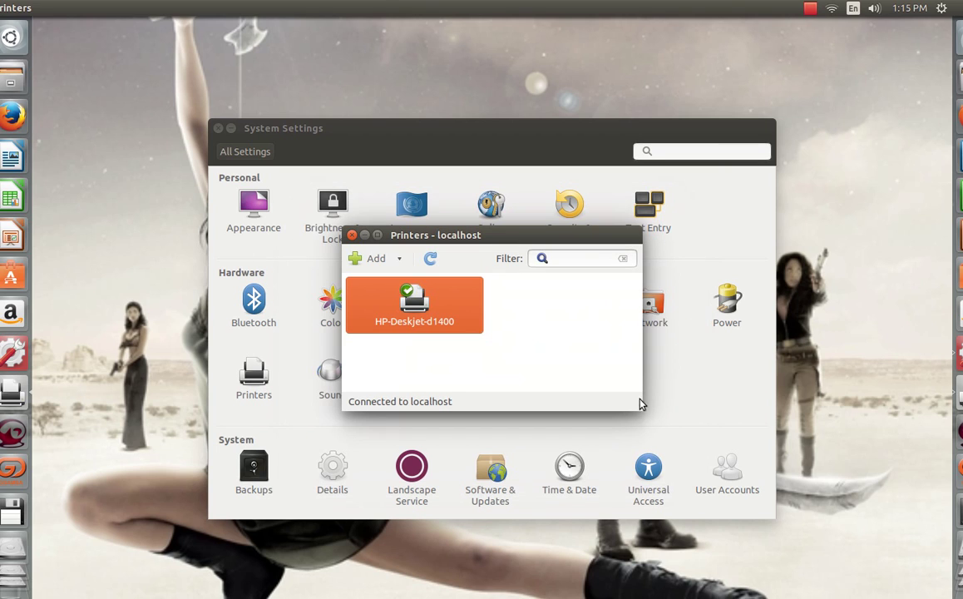
left_click(353, 237)
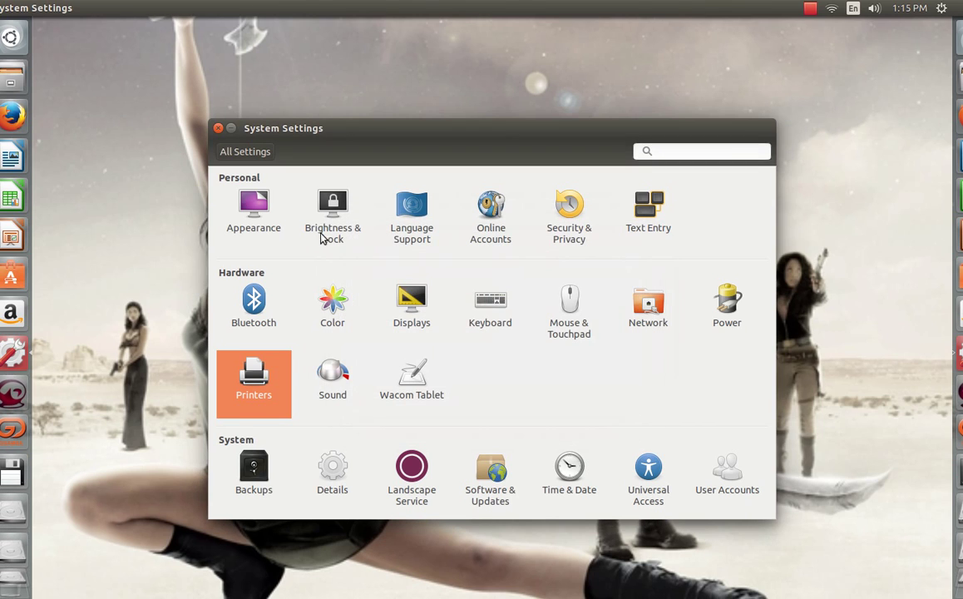
left_click(218, 128)
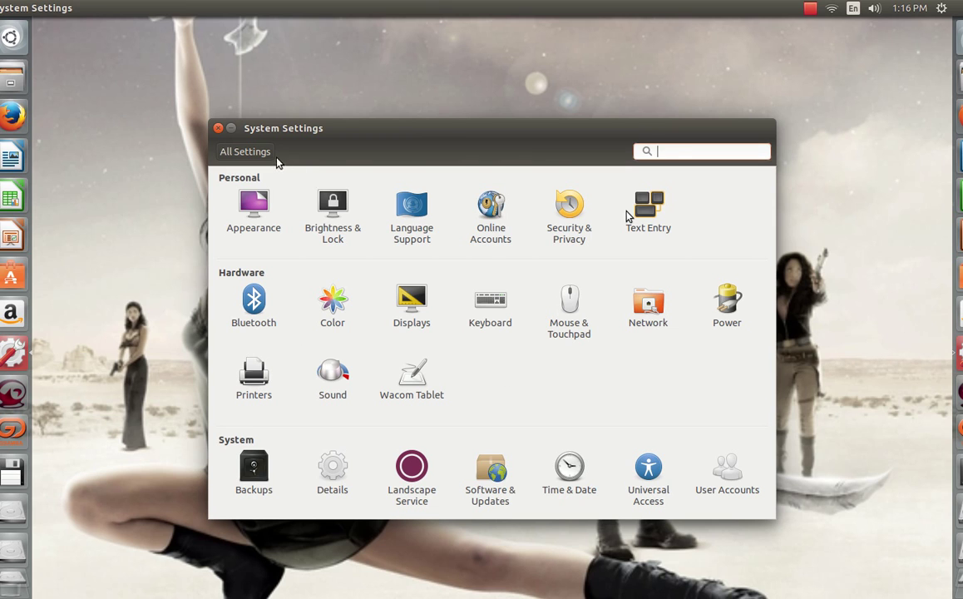
left_click(218, 129)
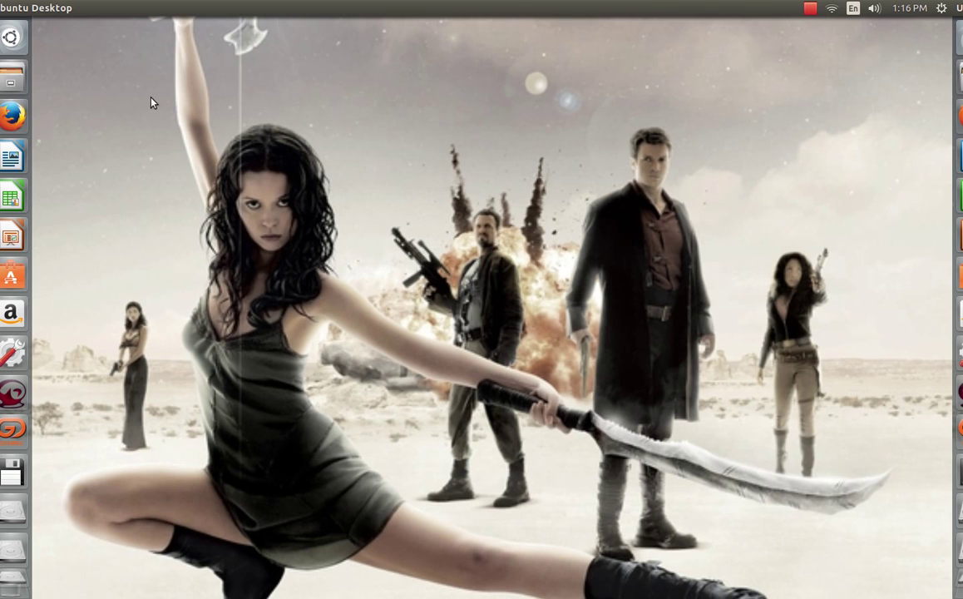
Search the applications for "file" and review the Personal File Sharing preferences, closing them when done.
left_click(22, 38)
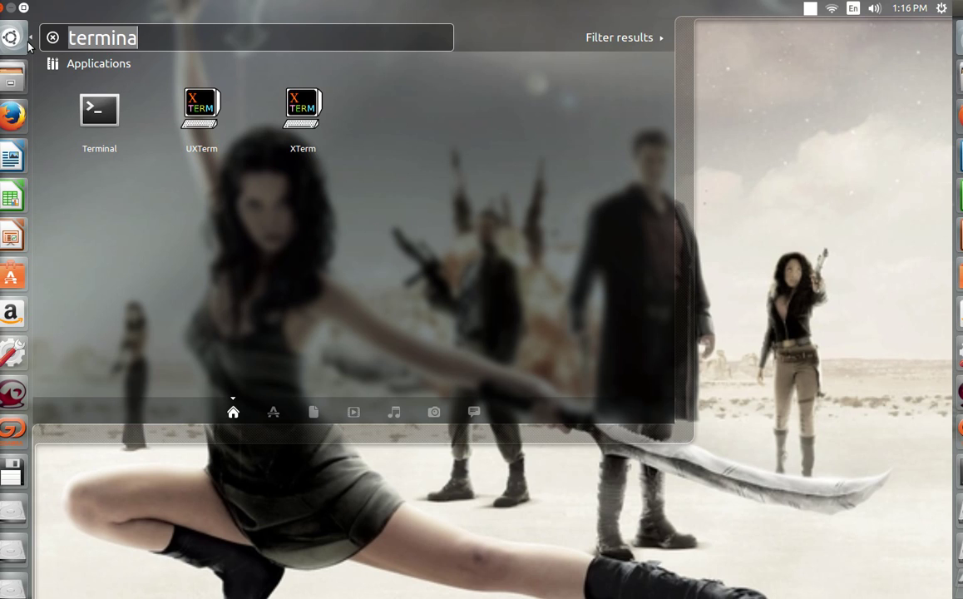
type("firle")
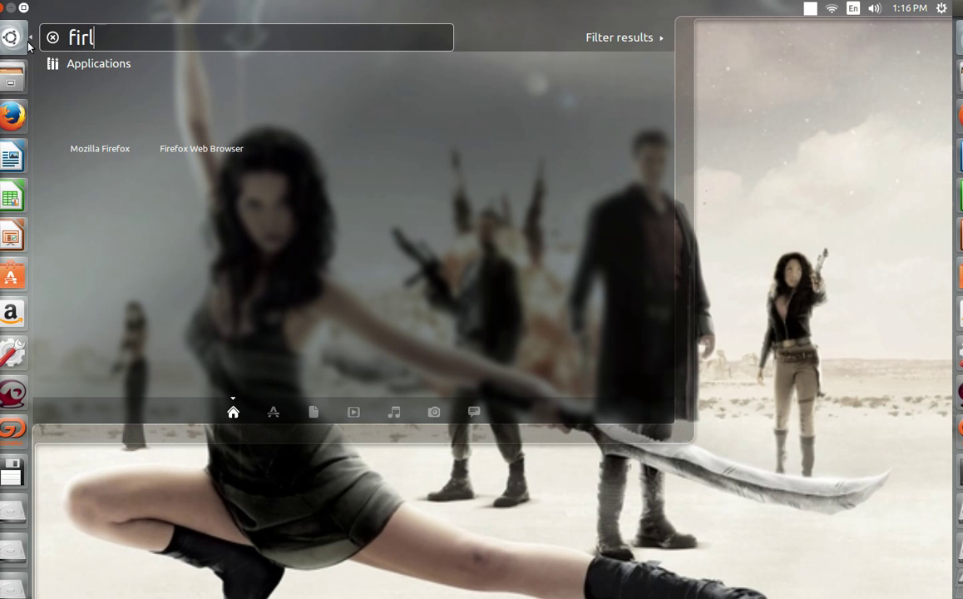
key("BackSpace")
key("BackSpace")
key("BackSpace")
type("le")
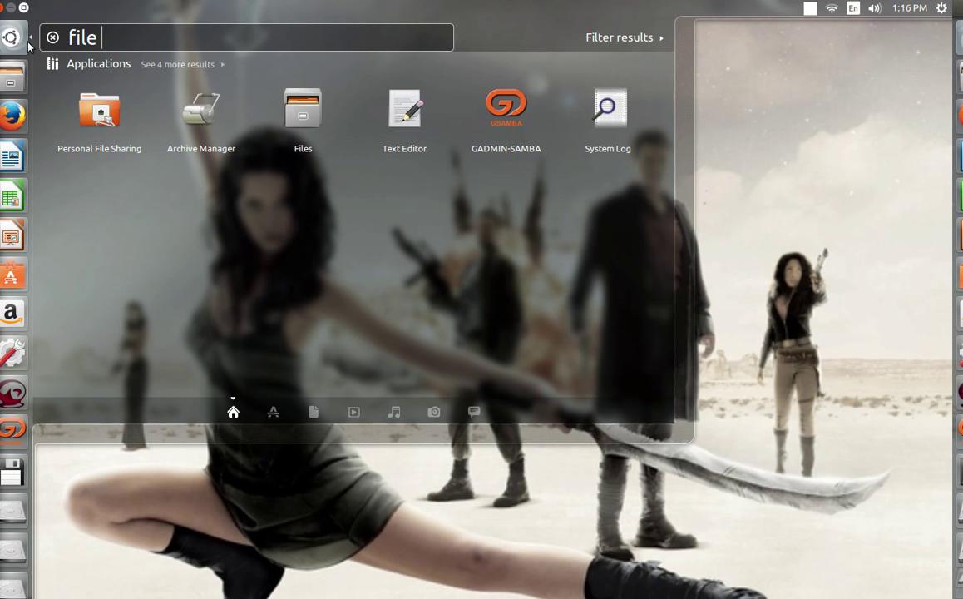
left_click(87, 133)
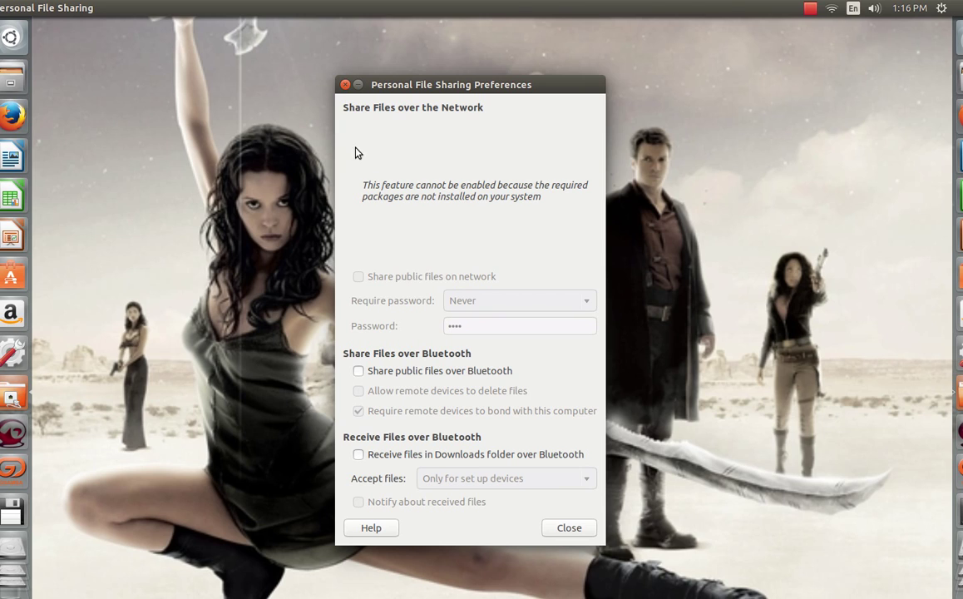
left_click(345, 87)
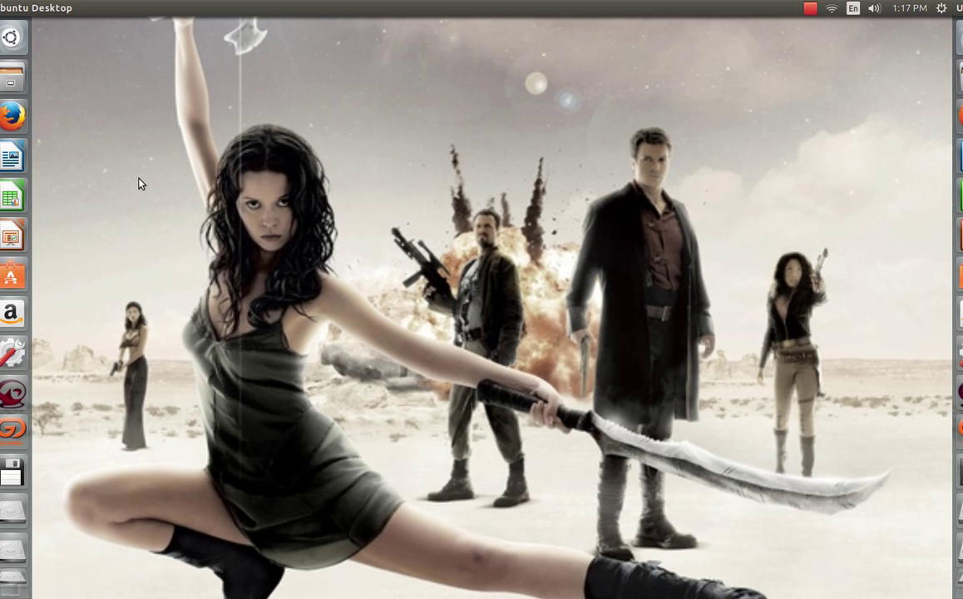
left_click(11, 42)
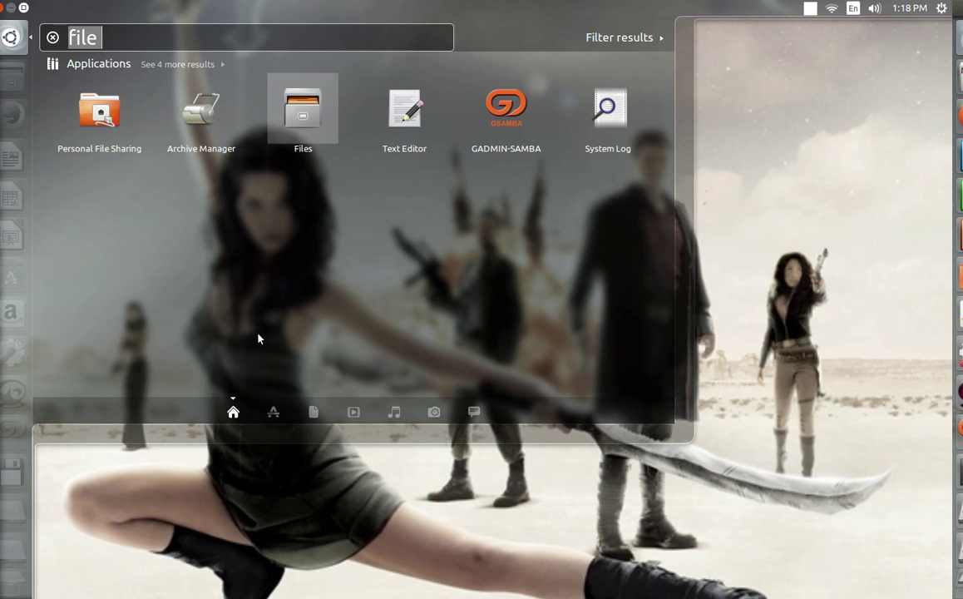
left_click(4, 9)
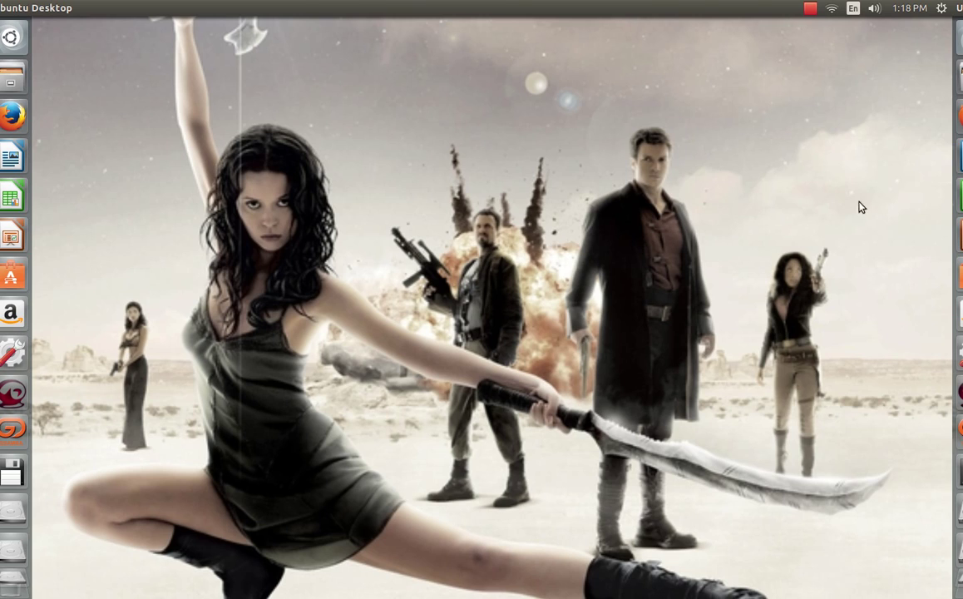
left_click(809, 8)
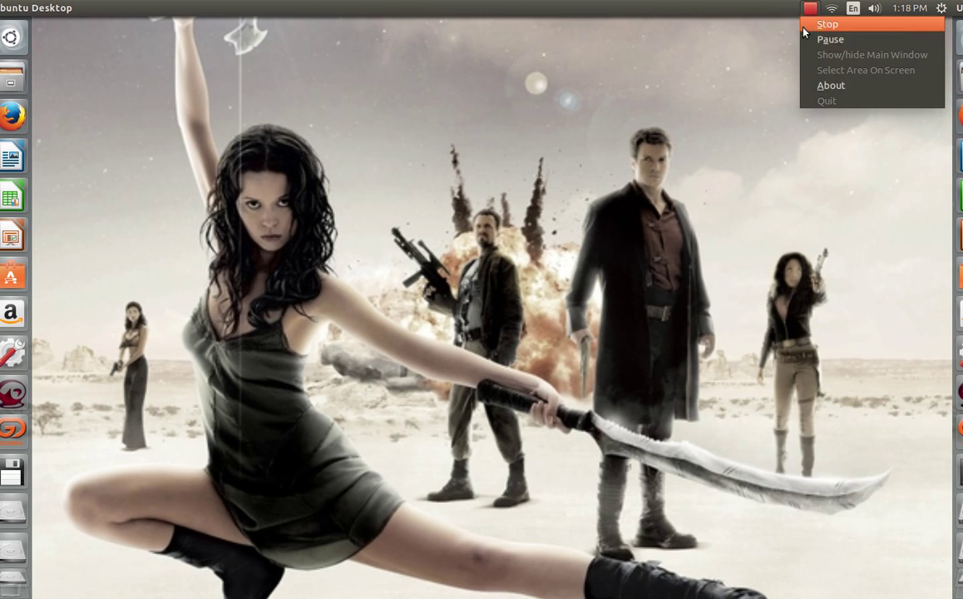